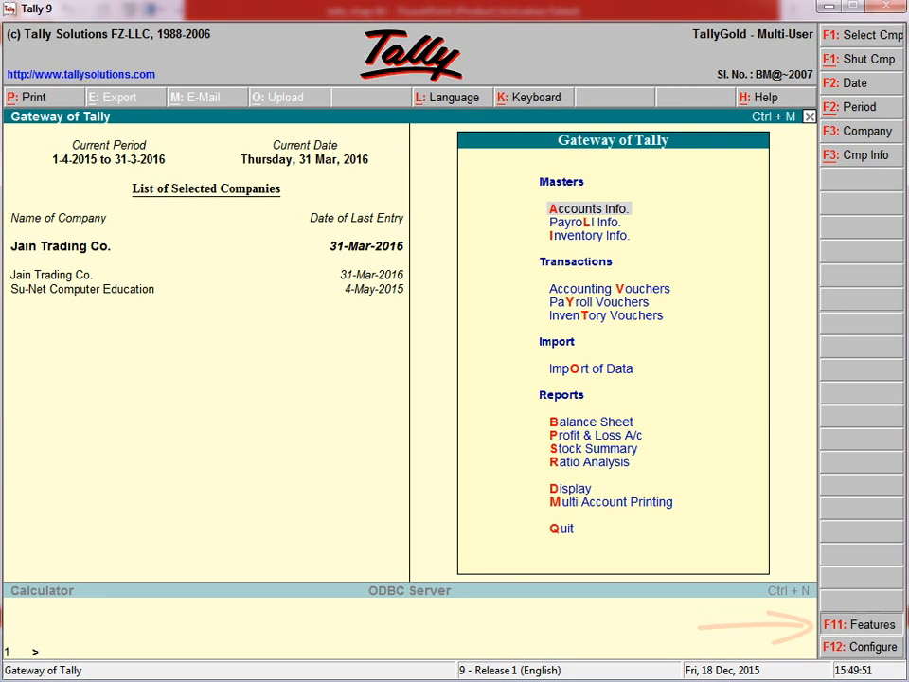
- Open the Statutory & Taxation company features for Jain Trading Co
{"action": "key", "text": "F11"}
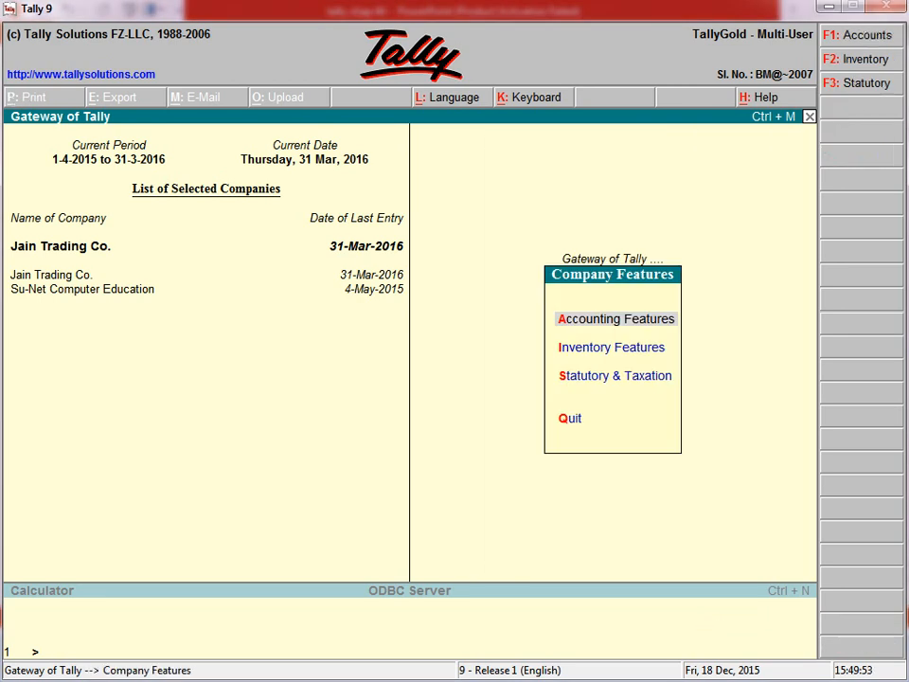
{"action": "key", "text": "Down"}
{"action": "key", "text": "Down"}
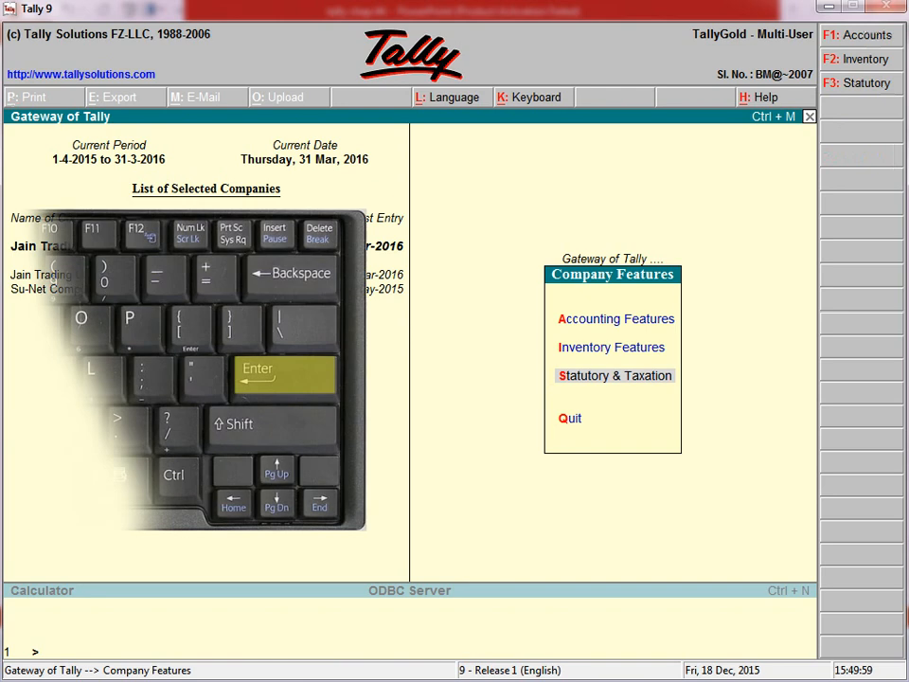
{"action": "key", "text": "Return"}
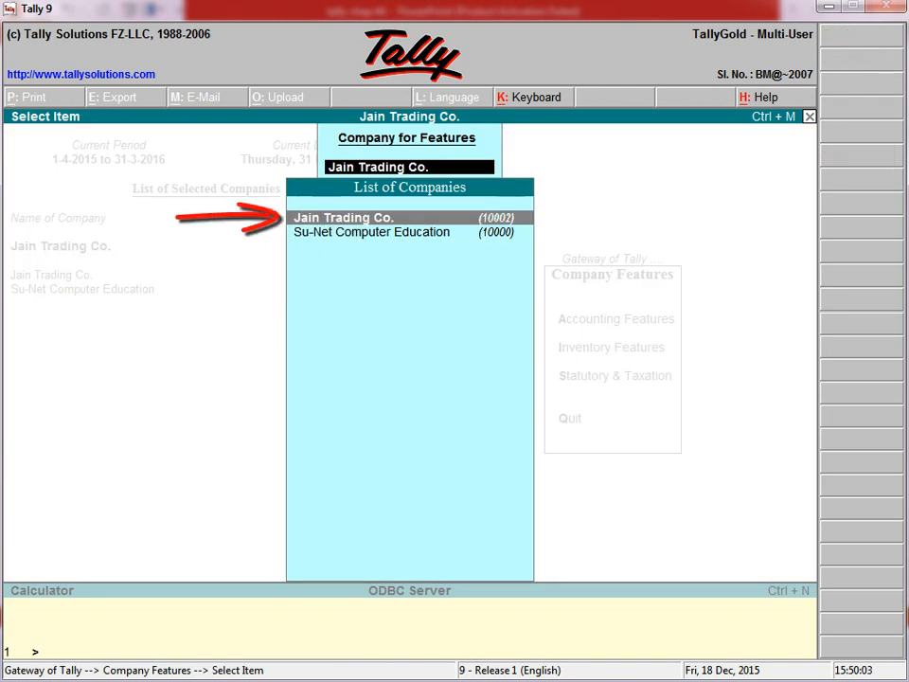
{"action": "key", "text": "Return"}
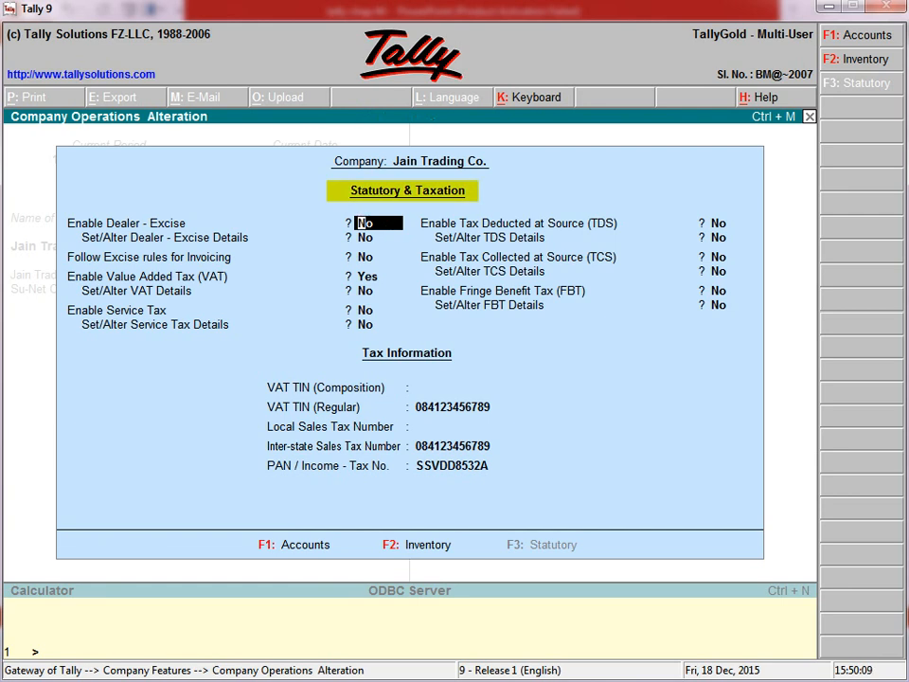
- Set both Enable Tax Deducted at Source (TDS) and Set/Alter TDS Details to Yes
{"action": "left_click", "coordinate": [720, 223]}
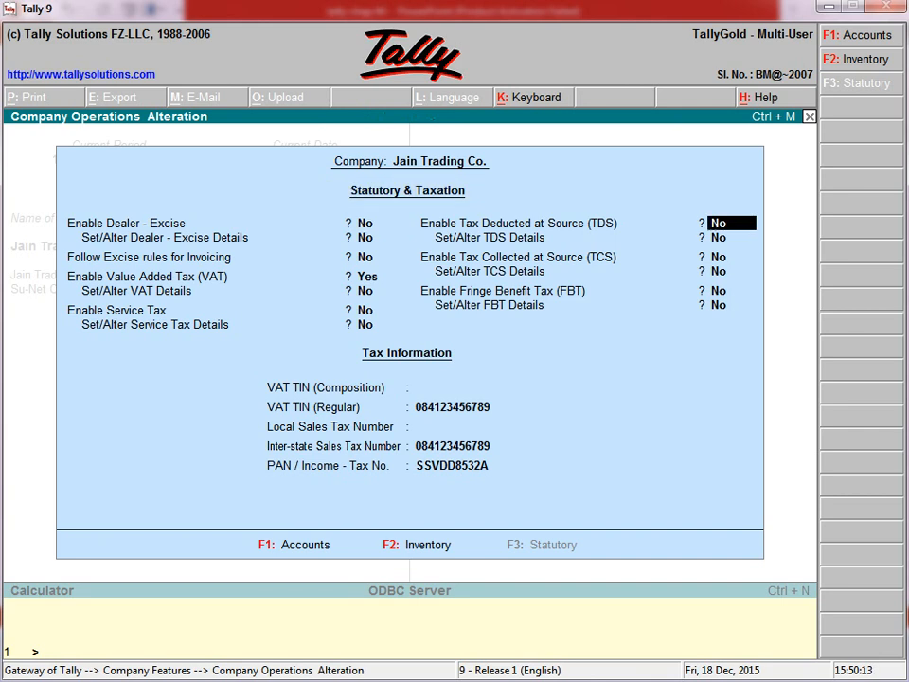
{"action": "type", "text": "yes"}
{"action": "key", "text": "Return"}
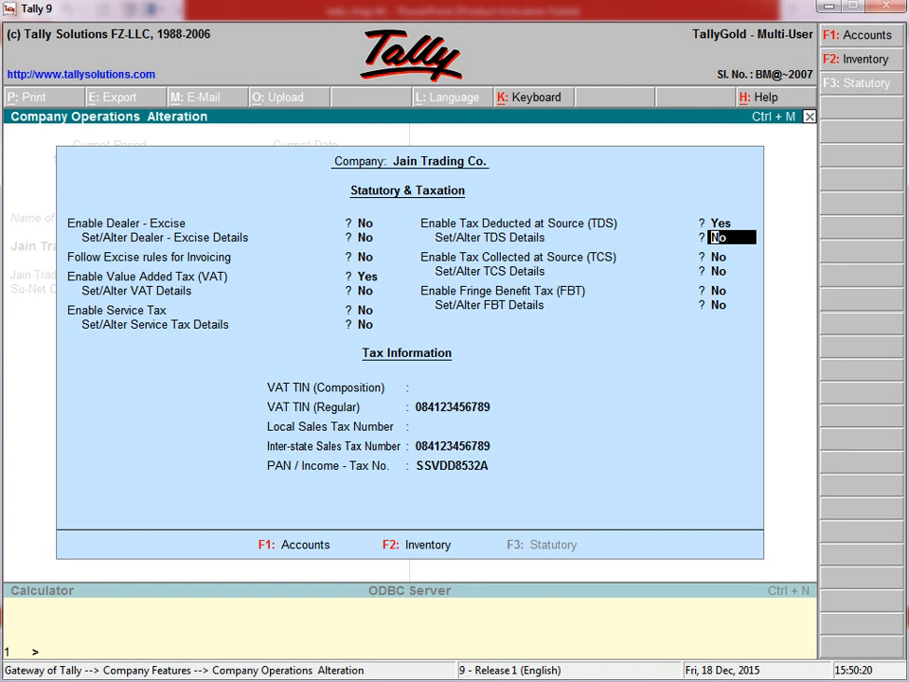
{"action": "type", "text": "yes"}
{"action": "key", "text": "Return"}
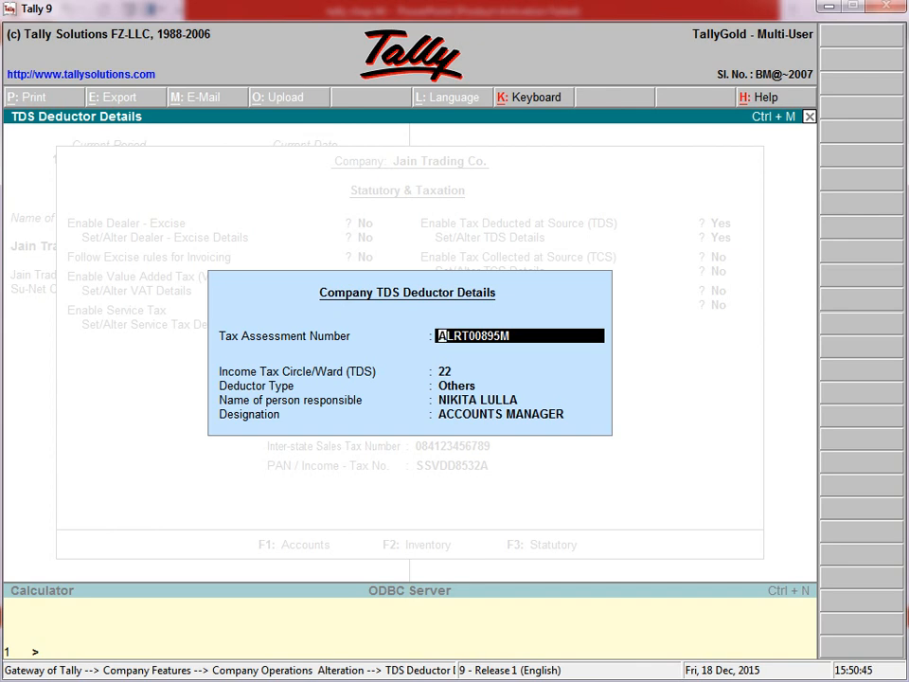
- Accept the company TDS deductor details with Circle/Ward 22, deductor type Others and designation ACCOUNTS MANAGER, keeping the filled-in assessment number and responsible person
{"action": "key", "text": "Return"}
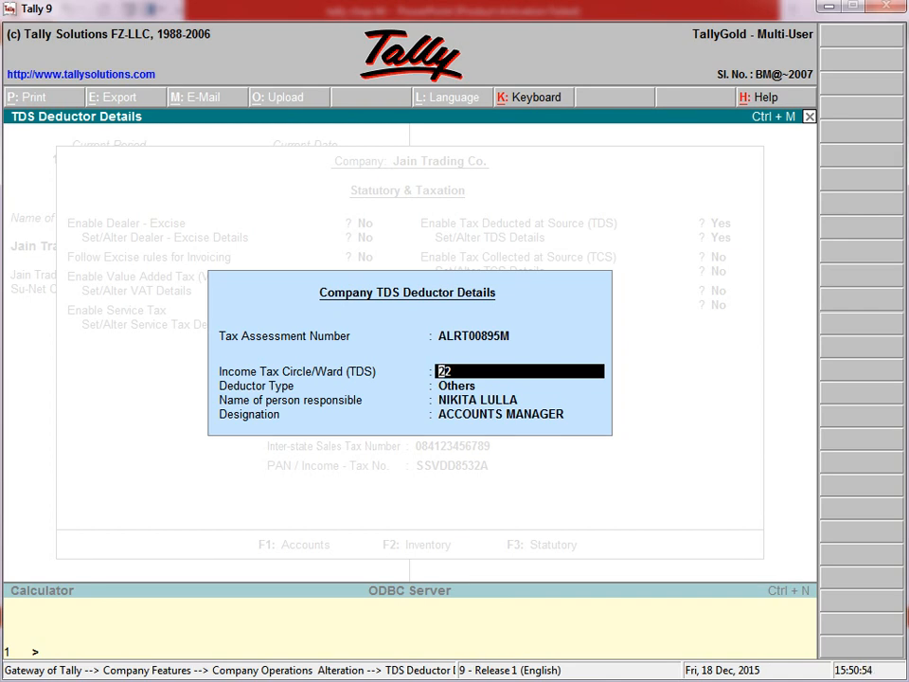
{"action": "key", "text": "Return"}
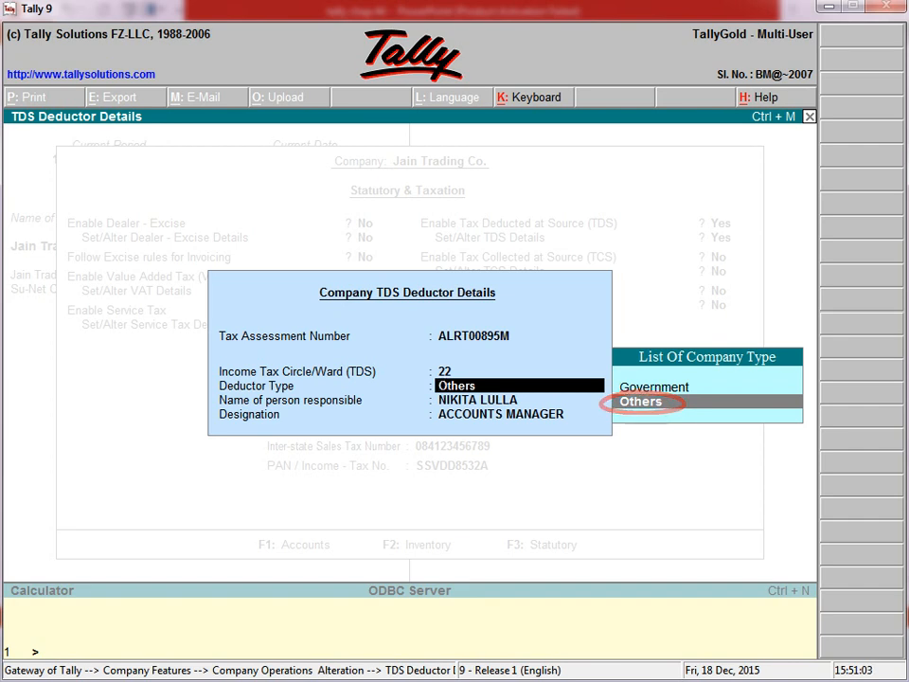
{"action": "key", "text": "Return"}
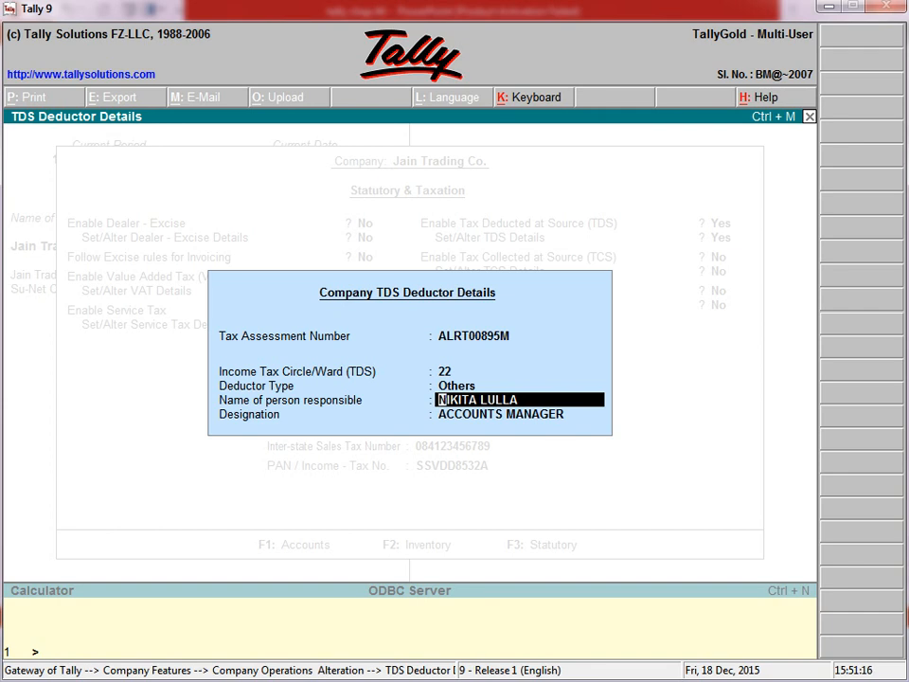
{"action": "key", "text": "Return"}
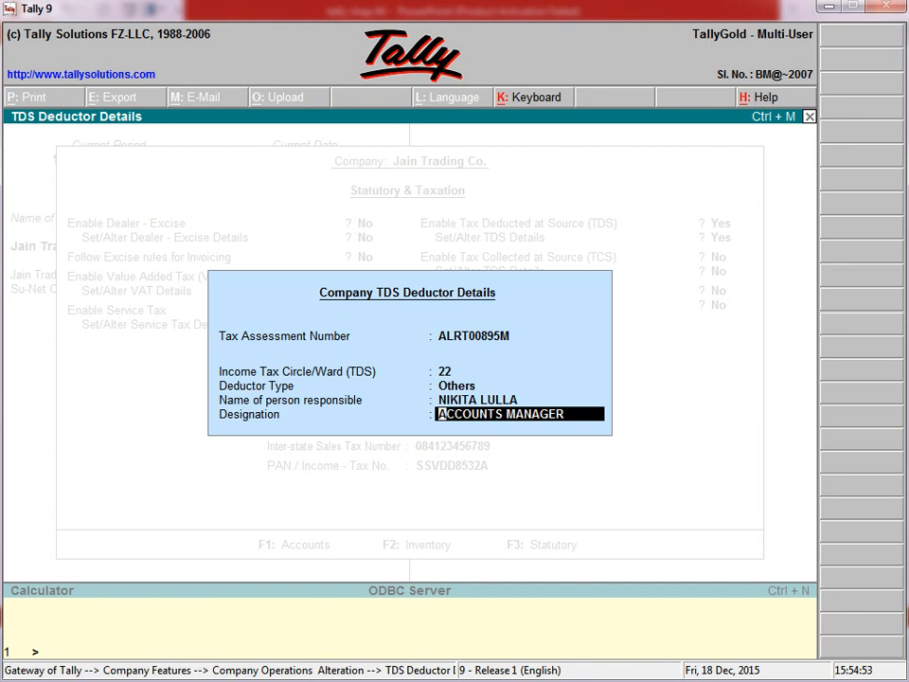
{"action": "key", "text": "Return"}
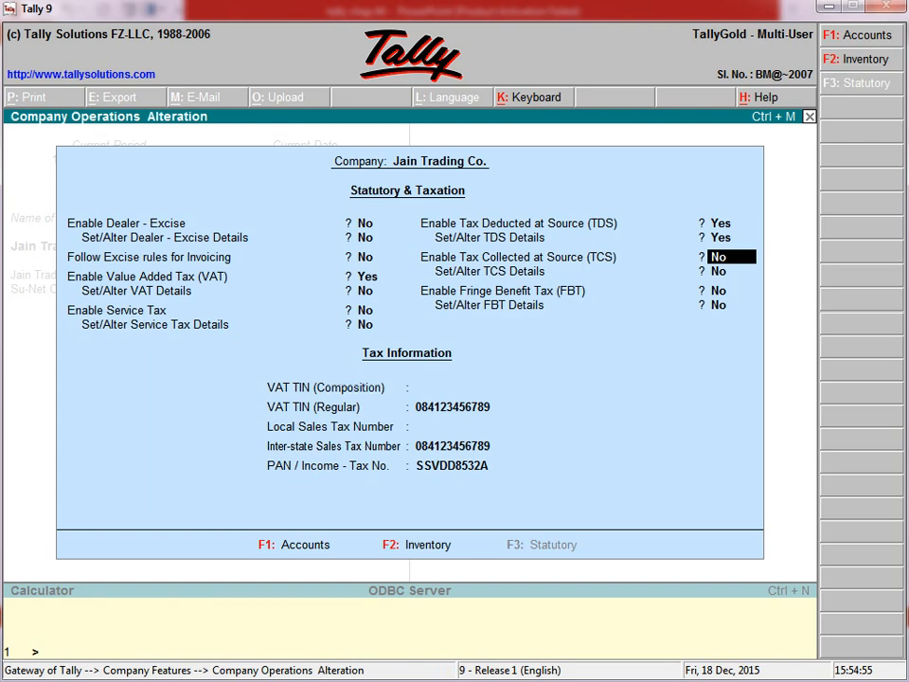
- Keep the remaining statutory and tax information, save the company features and return to the Gateway of Tally
{"action": "key", "text": "Return"}
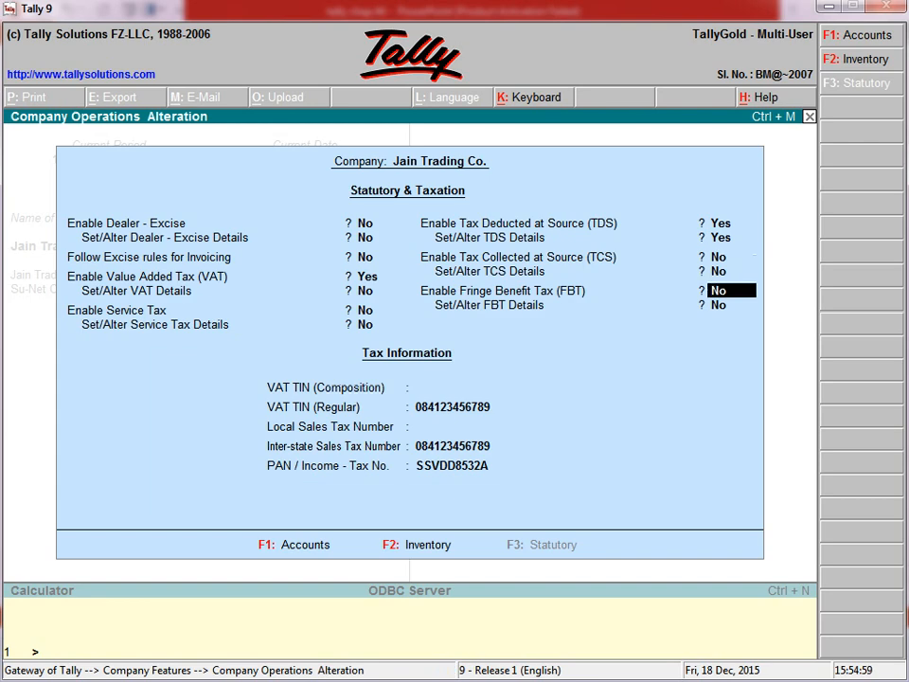
{"action": "key", "text": "Return"}
{"action": "key", "text": "Return"}
{"action": "key", "text": "Return"}
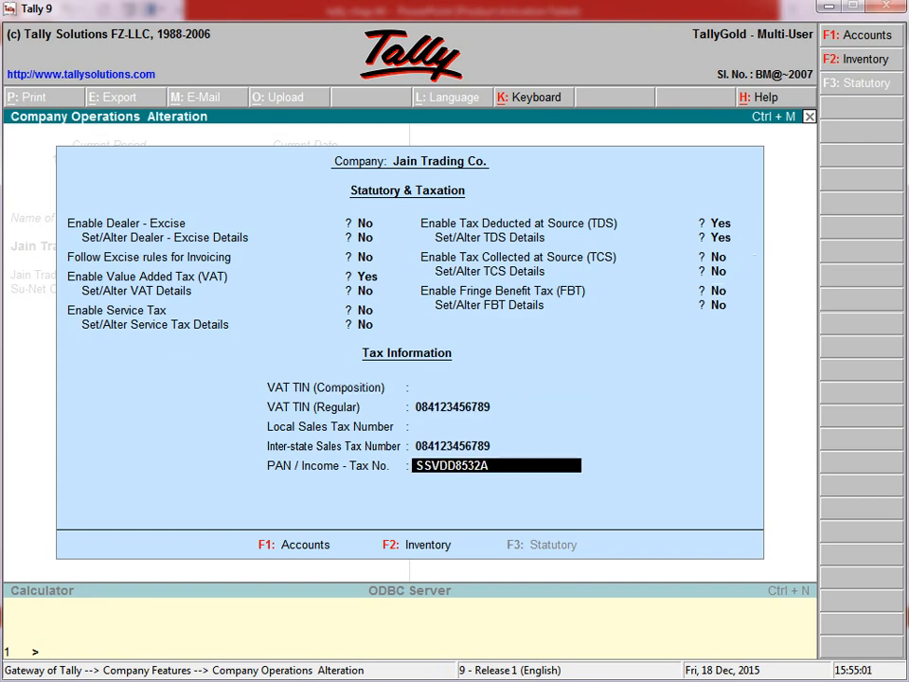
{"action": "key", "text": "Return"}
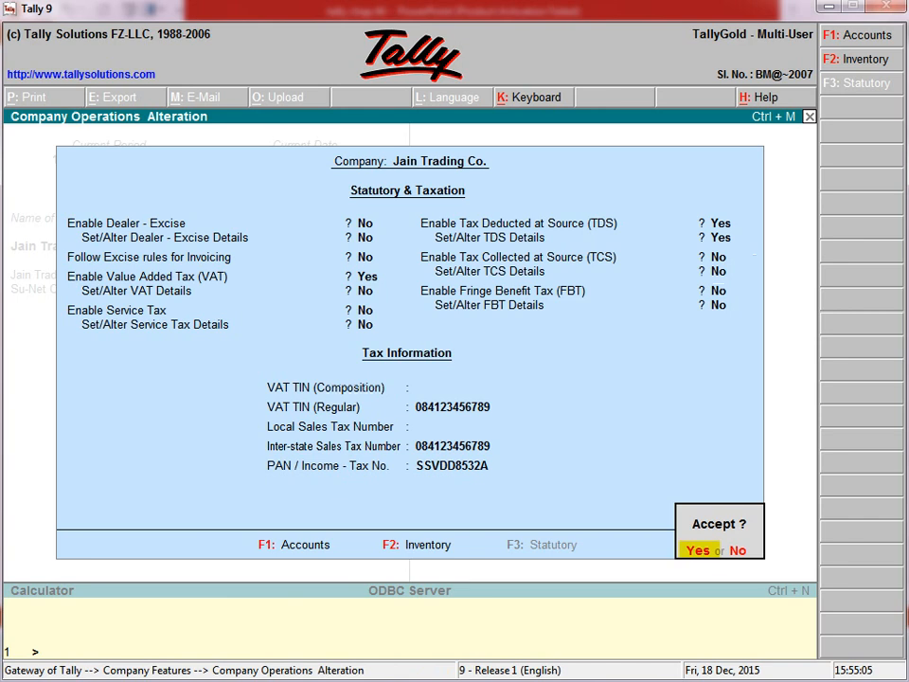
{"action": "key", "text": "Return"}
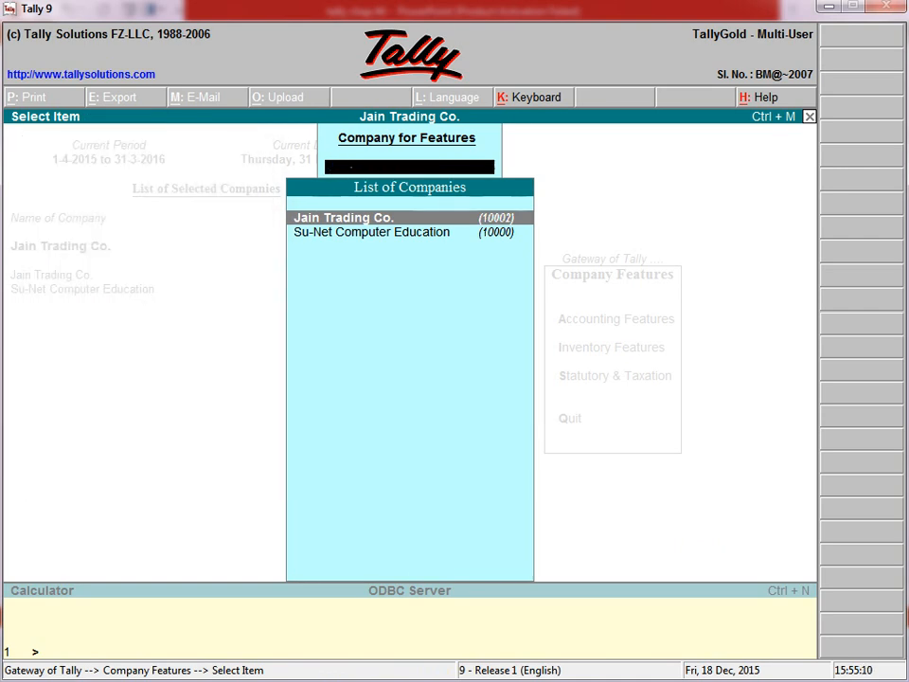
{"action": "key", "text": "Escape"}
{"action": "key", "text": "Escape"}
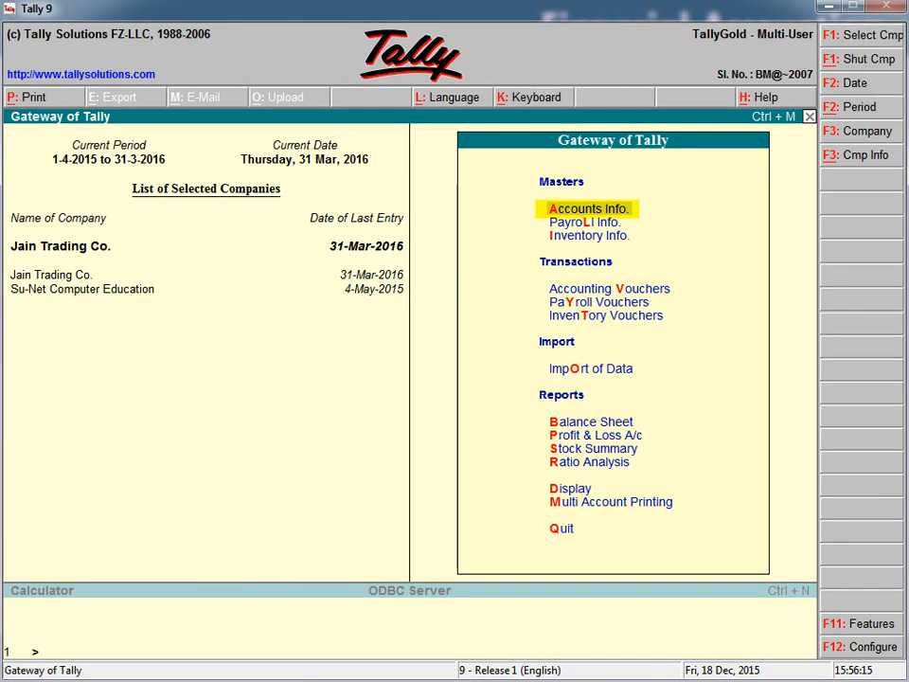
- Start a new single ledger named Pimplikar & Co. A/c and place it under Sundry Creditors
{"action": "key", "text": "Return"}
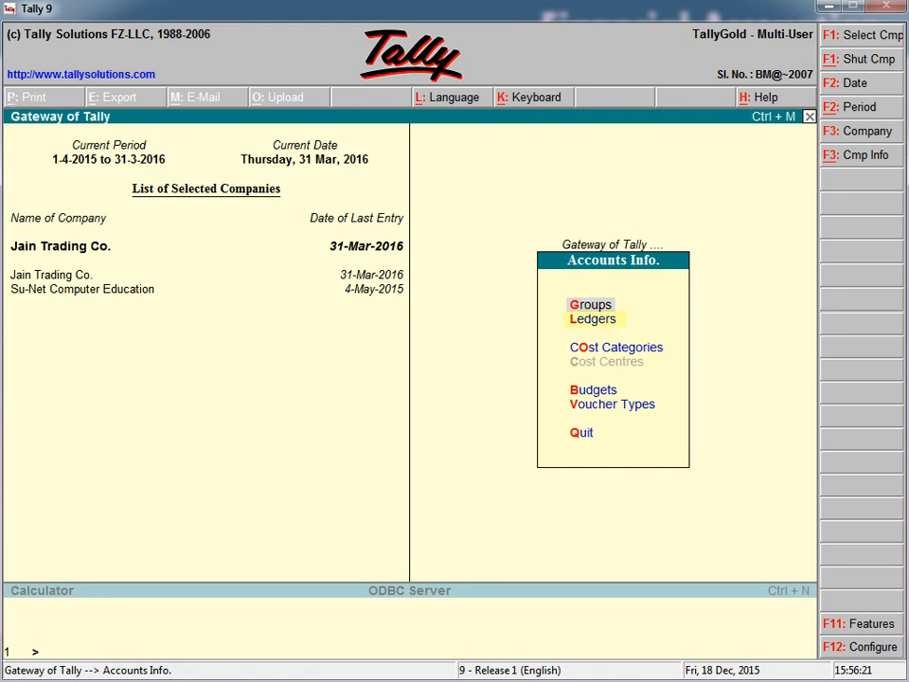
{"action": "key", "text": "Down"}
{"action": "key", "text": "Return"}
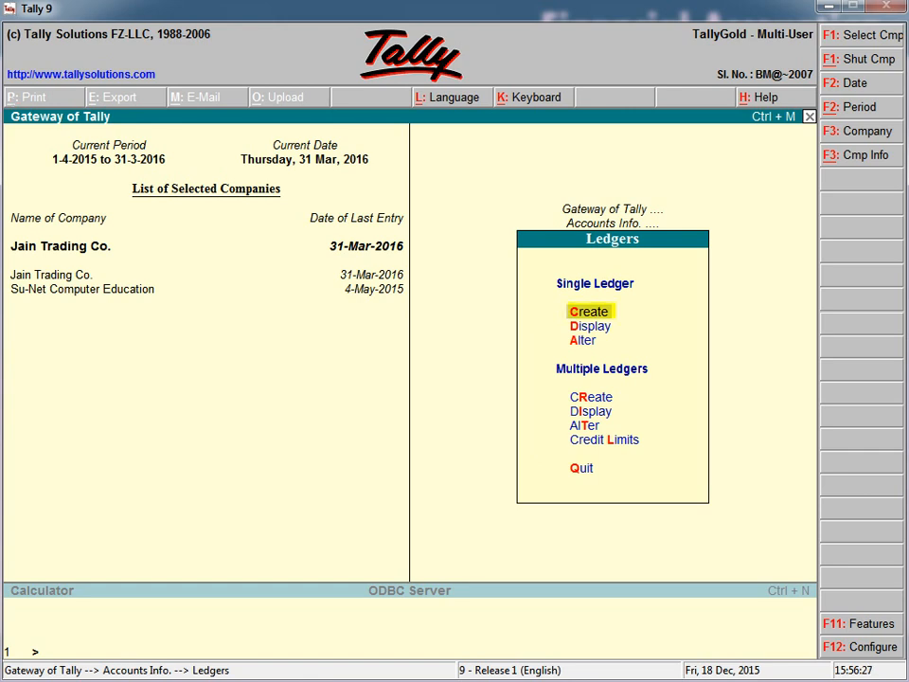
{"action": "key", "text": "Return"}
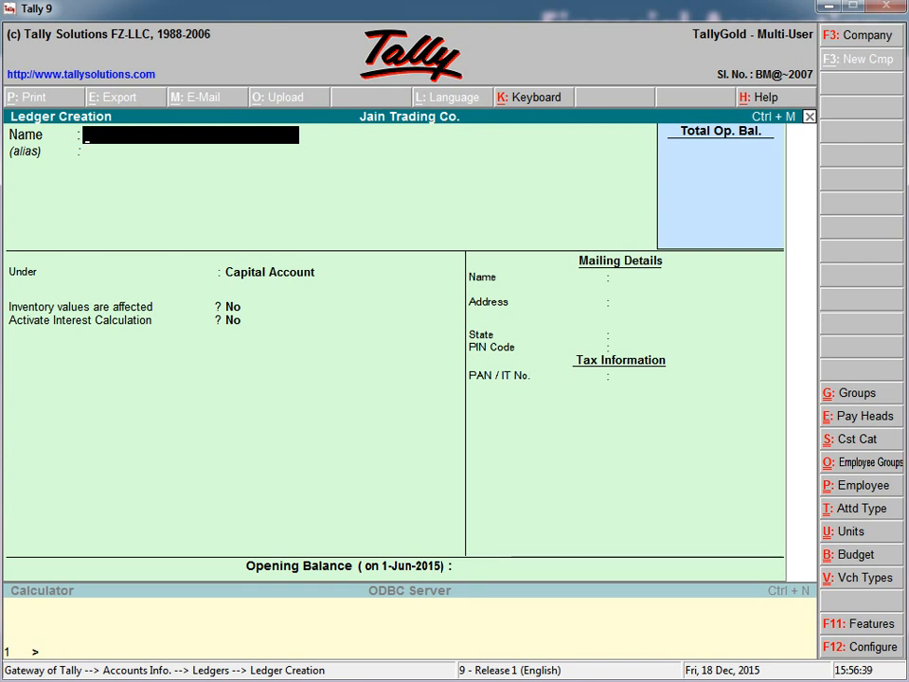
{"action": "type", "text": "Pimplikar & Co. A/c"}
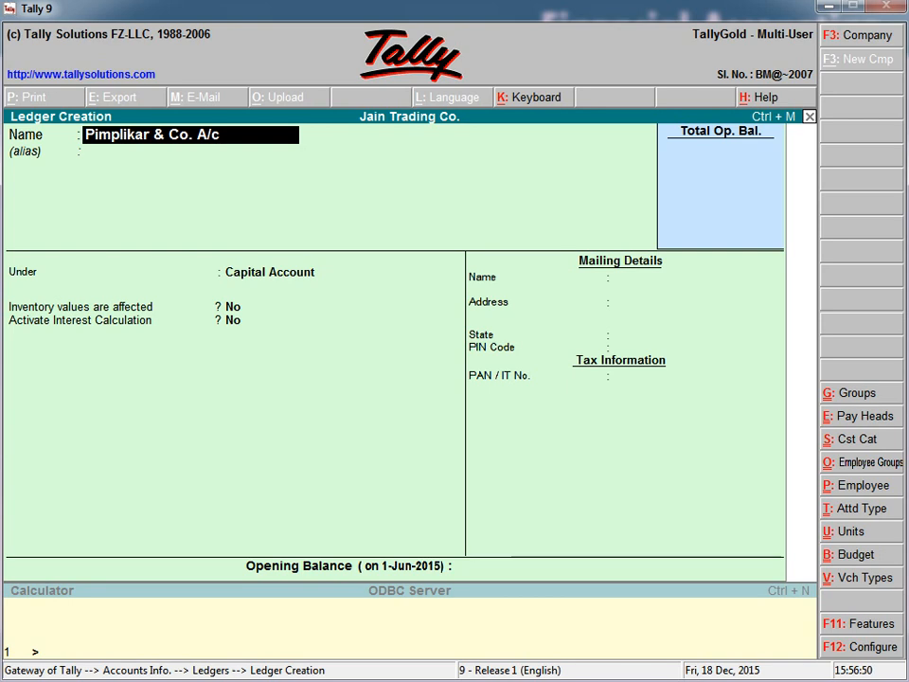
{"action": "key", "text": "Return"}
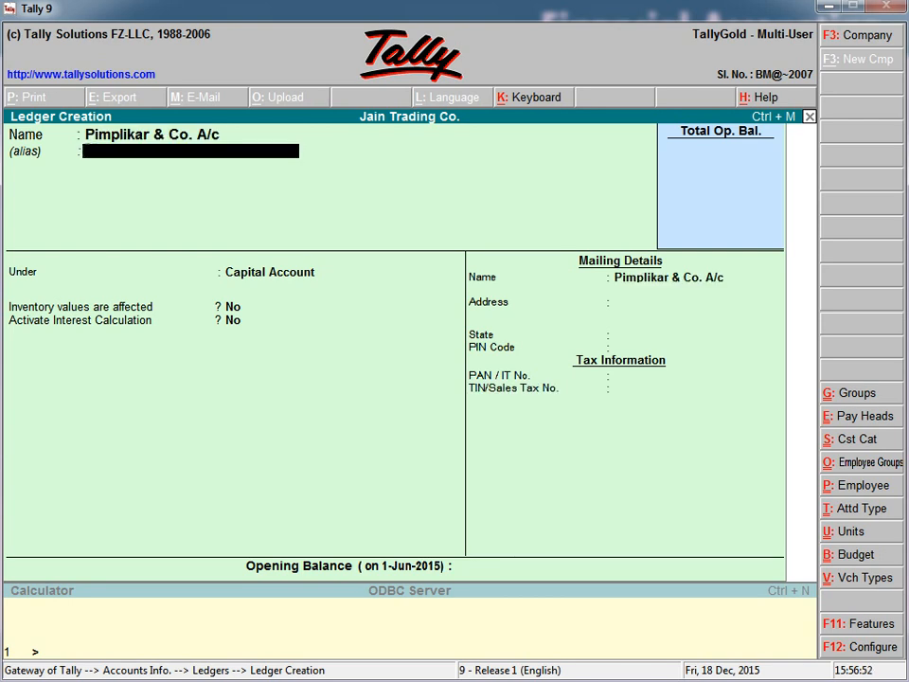
{"action": "key", "text": "Return"}
{"action": "type", "text": "Sund"}
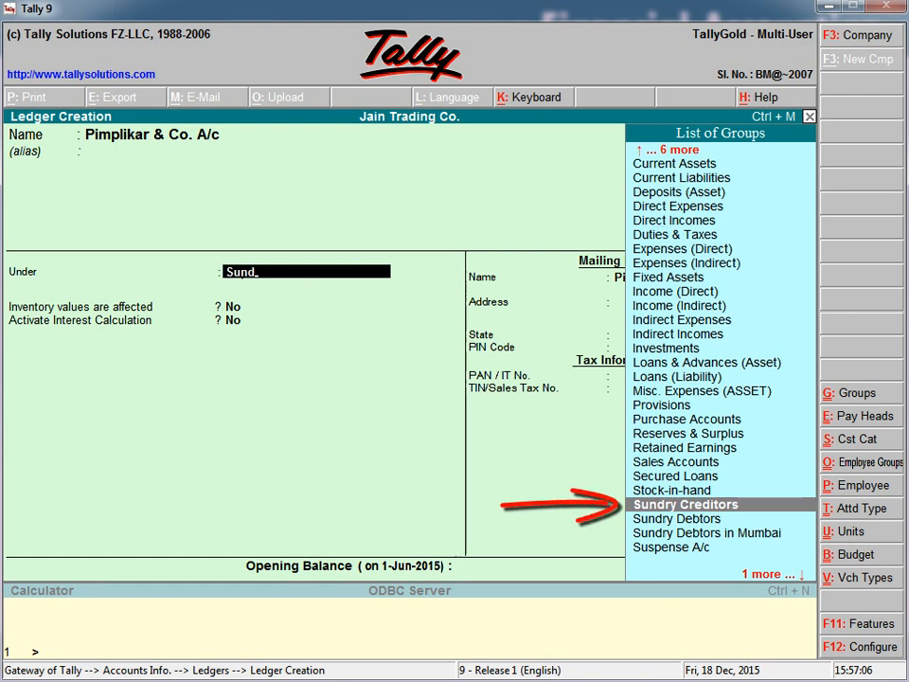
{"action": "key", "text": "Return"}
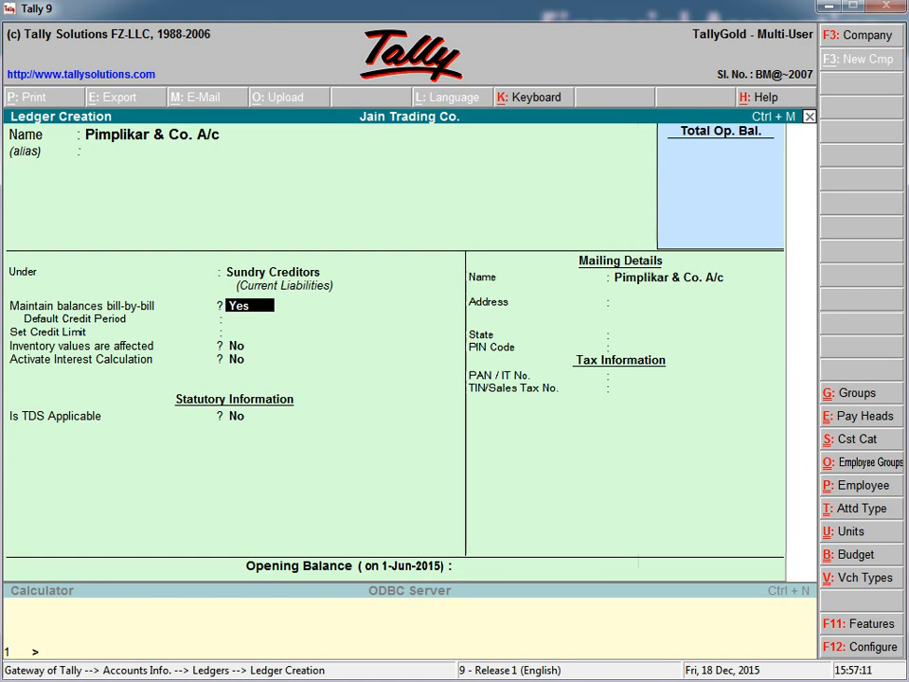
- Keep bill-by-bill balances at Yes with no credit period or limit, and set Is TDS Applicable to Yes for the ledger
{"action": "key", "text": "Return"}
{"action": "key", "text": "Return"}
{"action": "key", "text": "Return"}
{"action": "key", "text": "Return"}
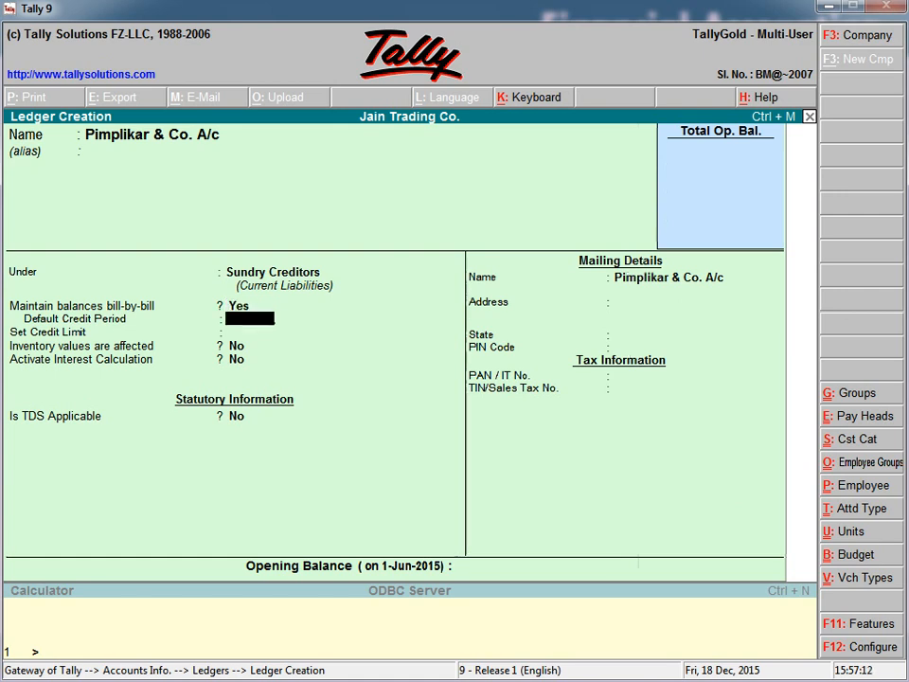
{"action": "key", "text": "Return"}
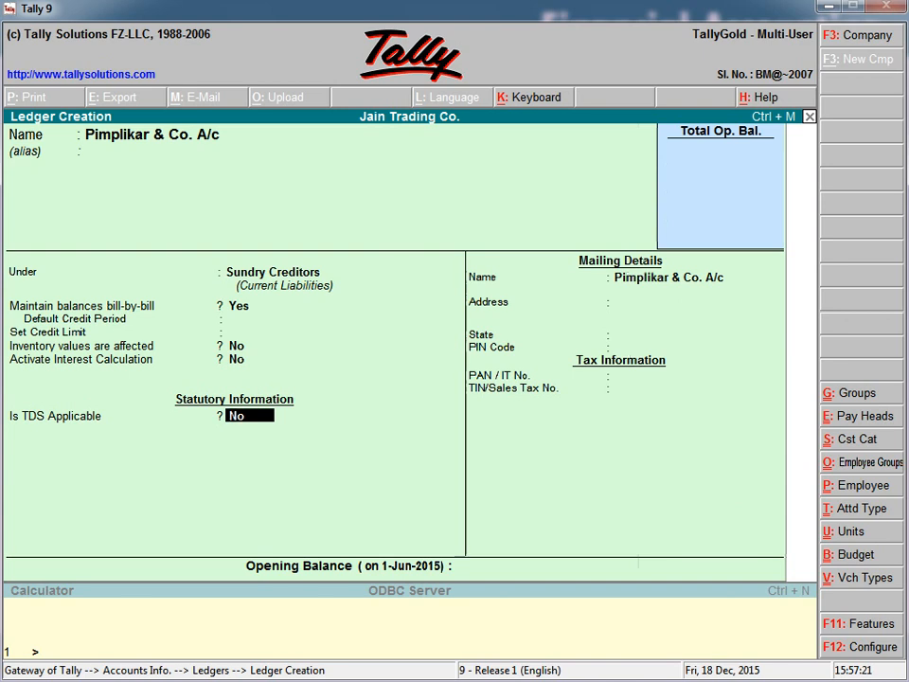
{"action": "type", "text": "y"}
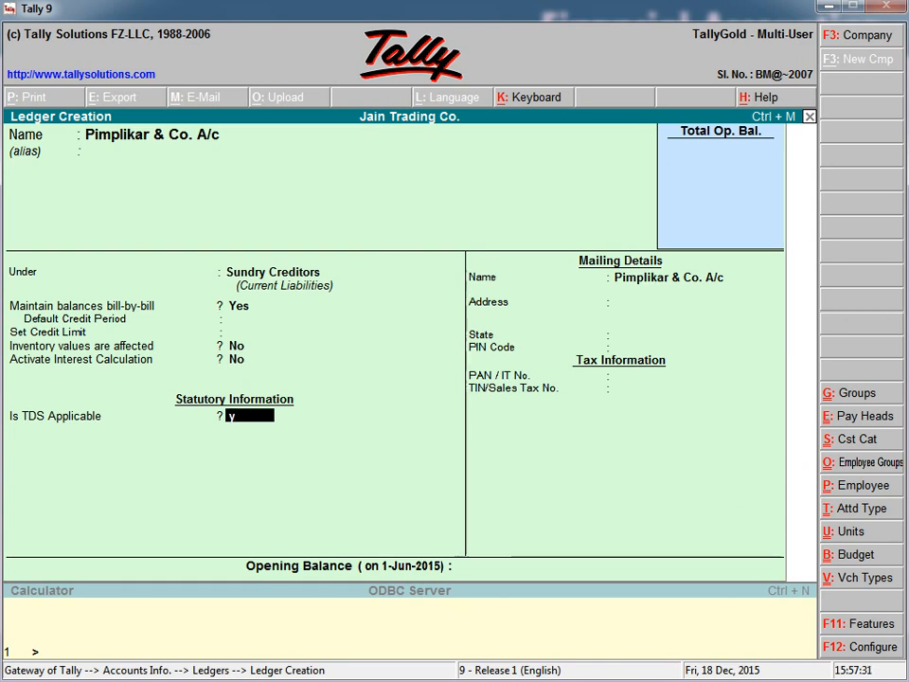
{"action": "key", "text": "Return"}
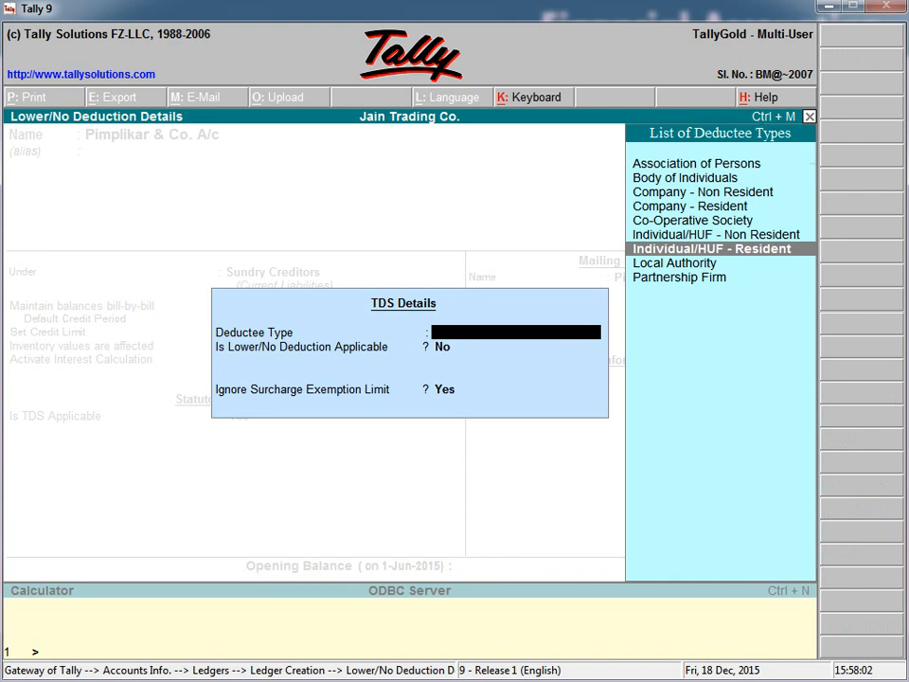
- Set the deductee type to Individual/HUF - Resident, with lower/no deduction No and Ignore Surcharge Exemption Limit Yes
{"action": "key", "text": "Return"}
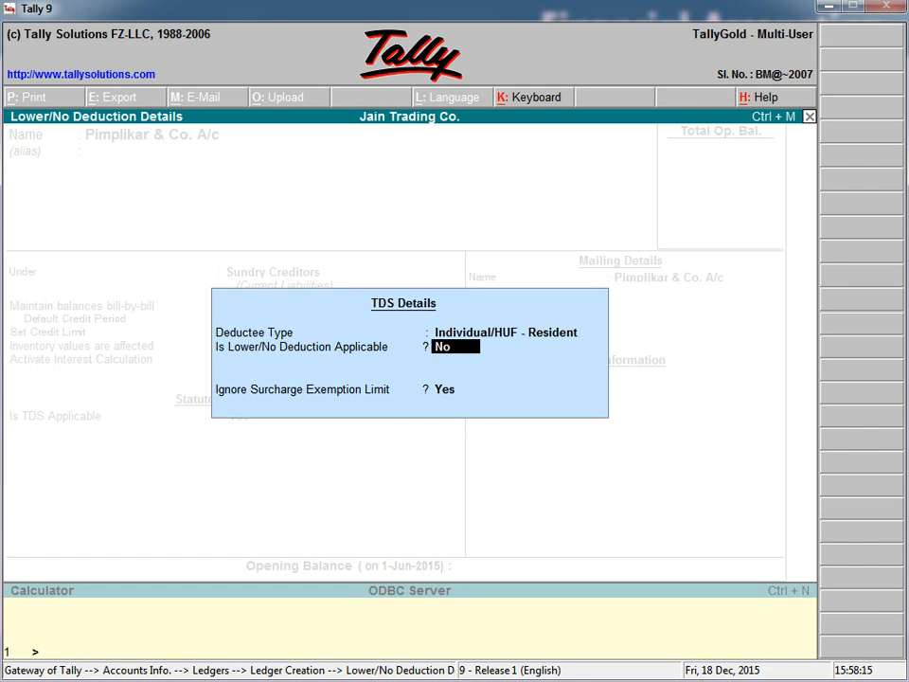
{"action": "key", "text": "Return"}
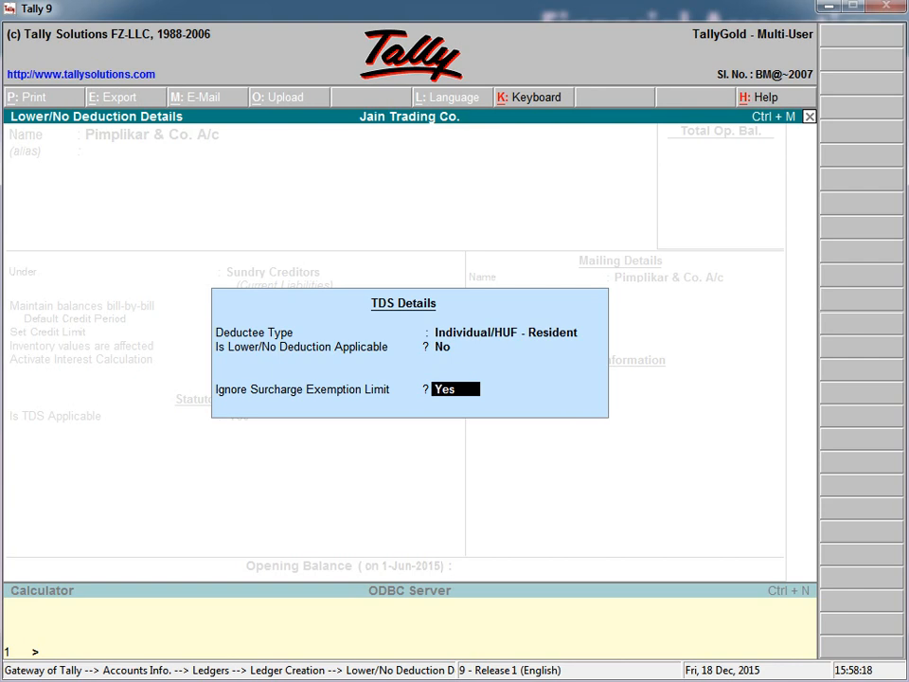
{"action": "key", "text": "Return"}
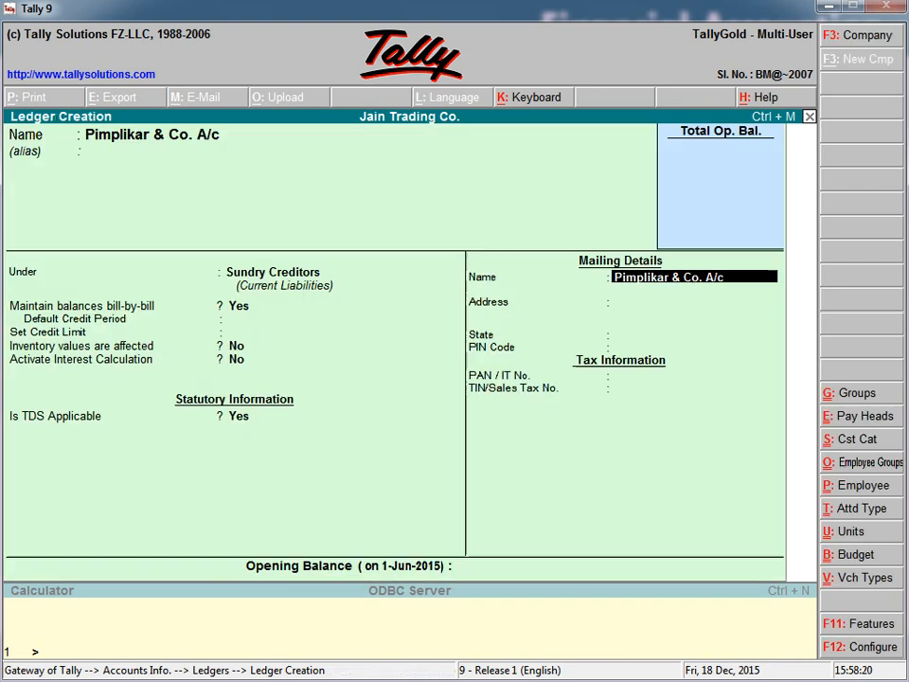
- Enter Jaipur, Rajasthan as mailing details and the party's PAN / IT number, leave the opening balance empty and save the ledger
{"action": "key", "text": "Return"}
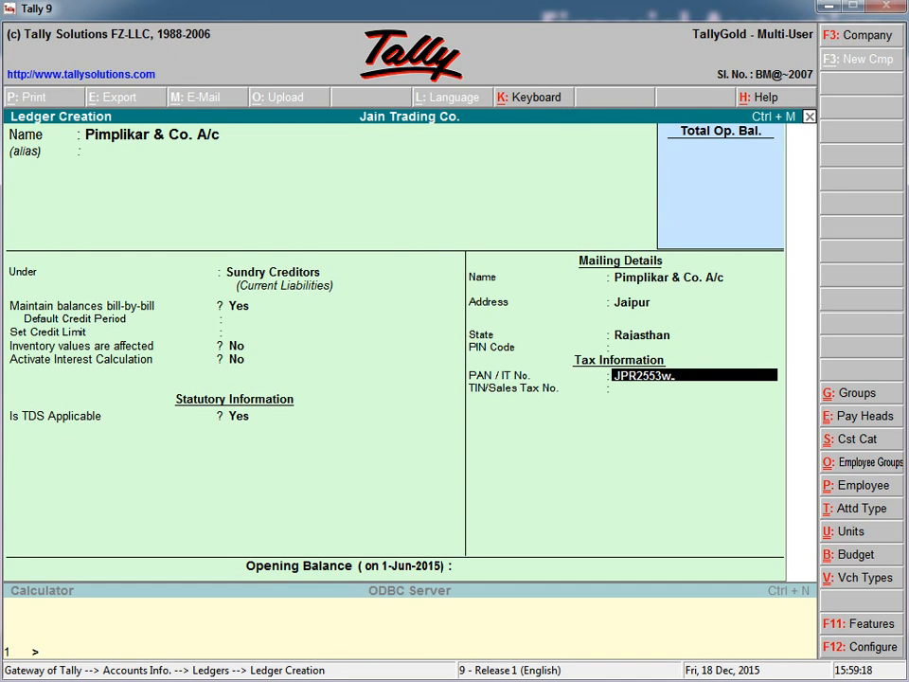
{"action": "key", "text": "BackSpace"}
{"action": "type", "text": "W"}
{"action": "key", "text": "Return"}
{"action": "key", "text": "Return"}
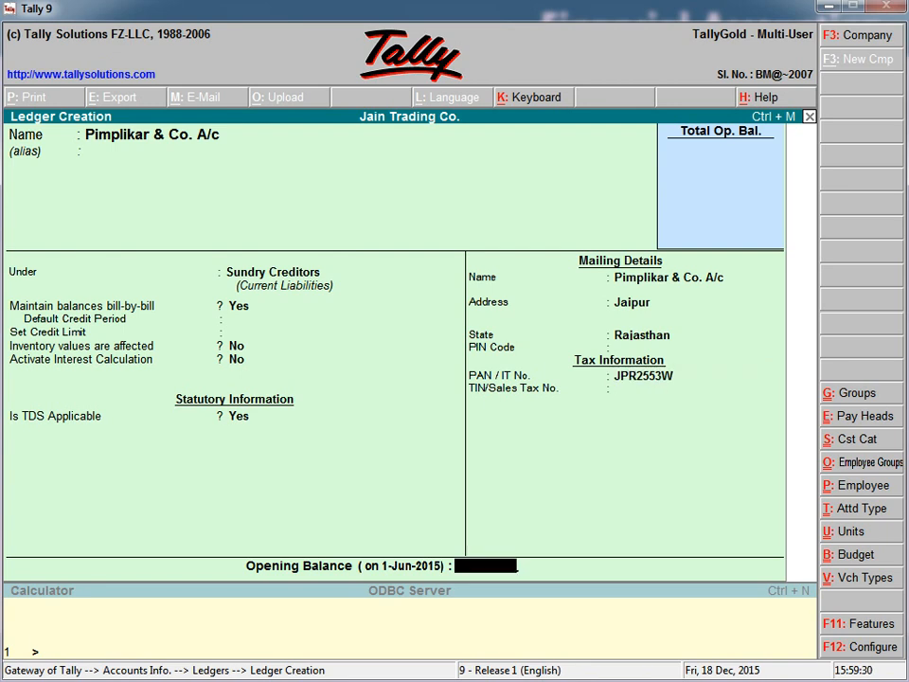
{"action": "key", "text": "Return"}
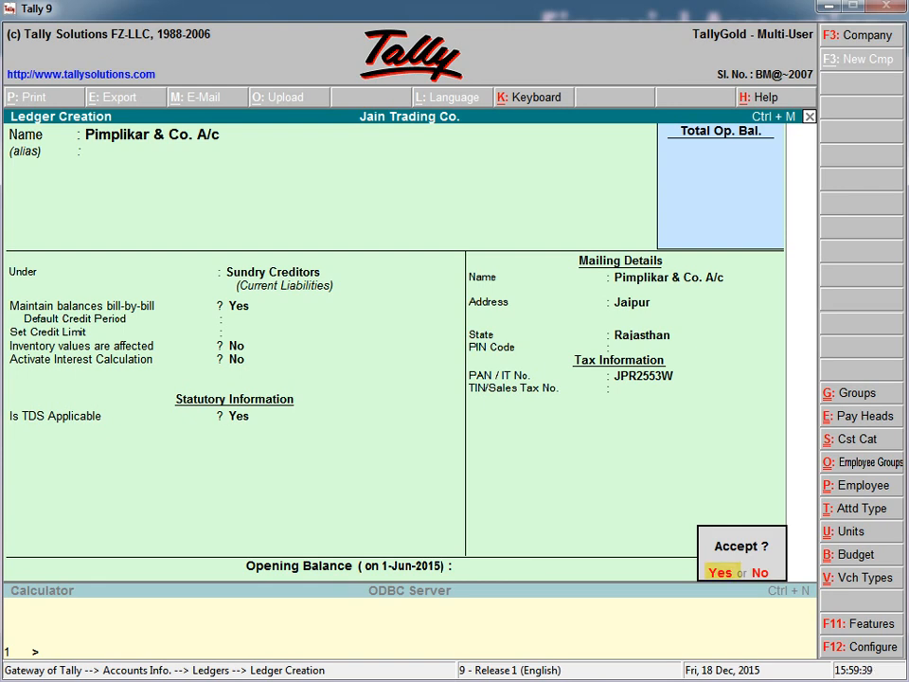
{"action": "key", "text": "Return"}
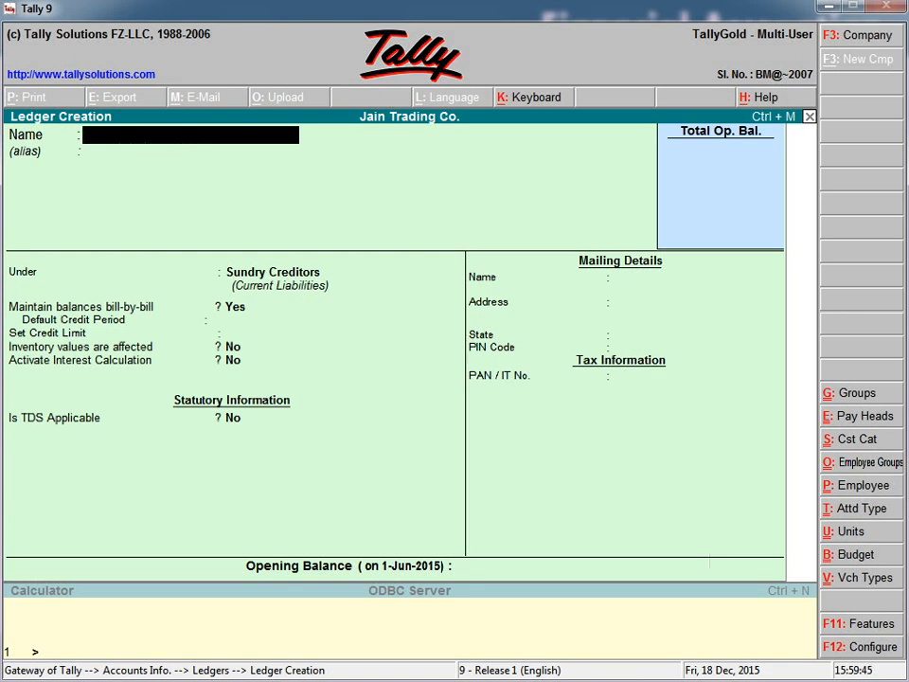
- Create a ledger named Professional Fees under Indirect Expenses, with inventory and interest at No and no opening balance, and save it
{"action": "type", "text": "Professional Fees"}
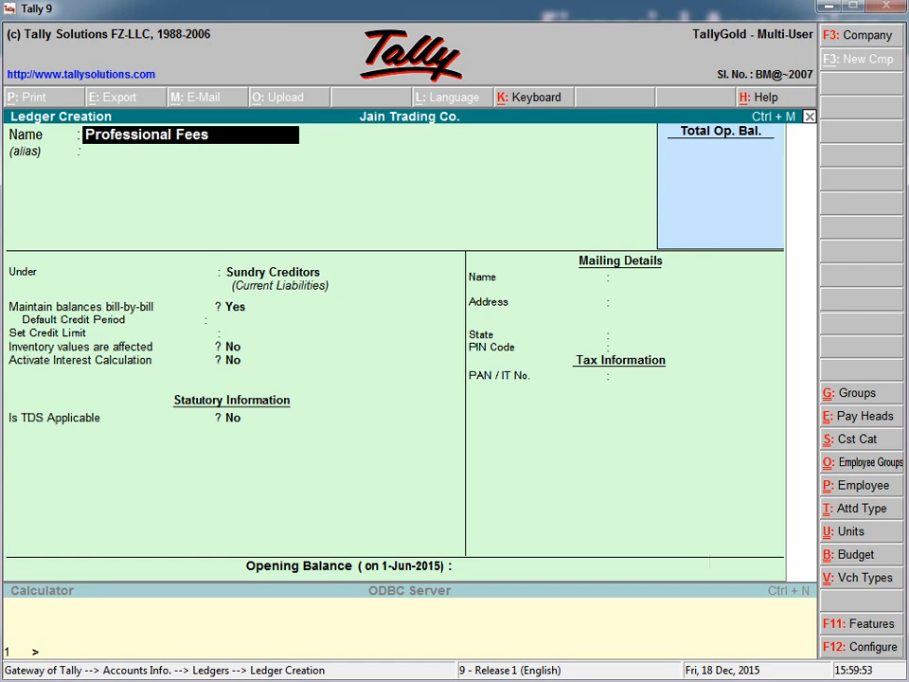
{"action": "key", "text": "Return"}
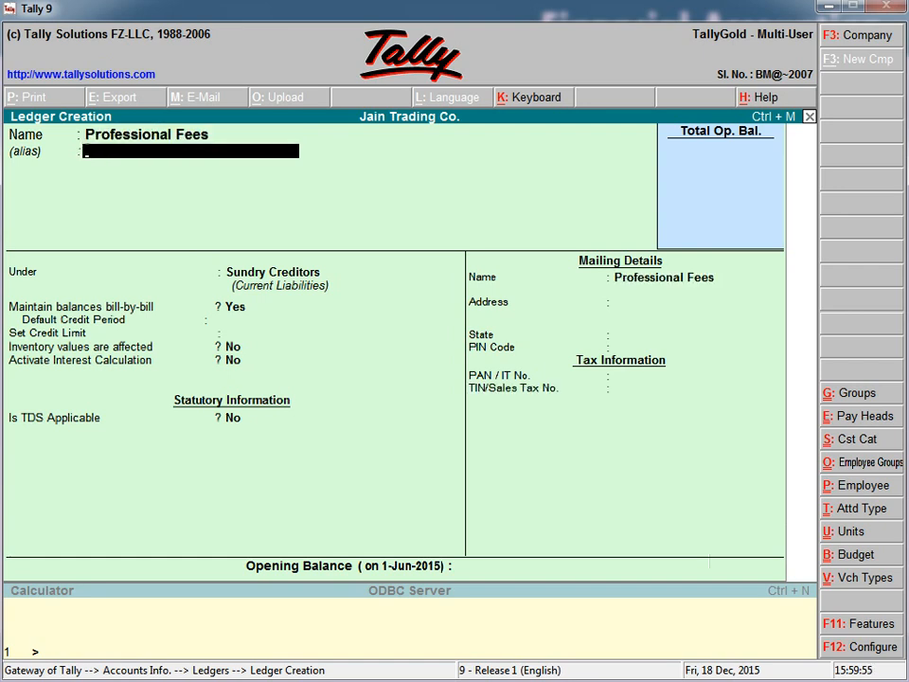
{"action": "key", "text": "Return"}
{"action": "type", "text": "Ind"}
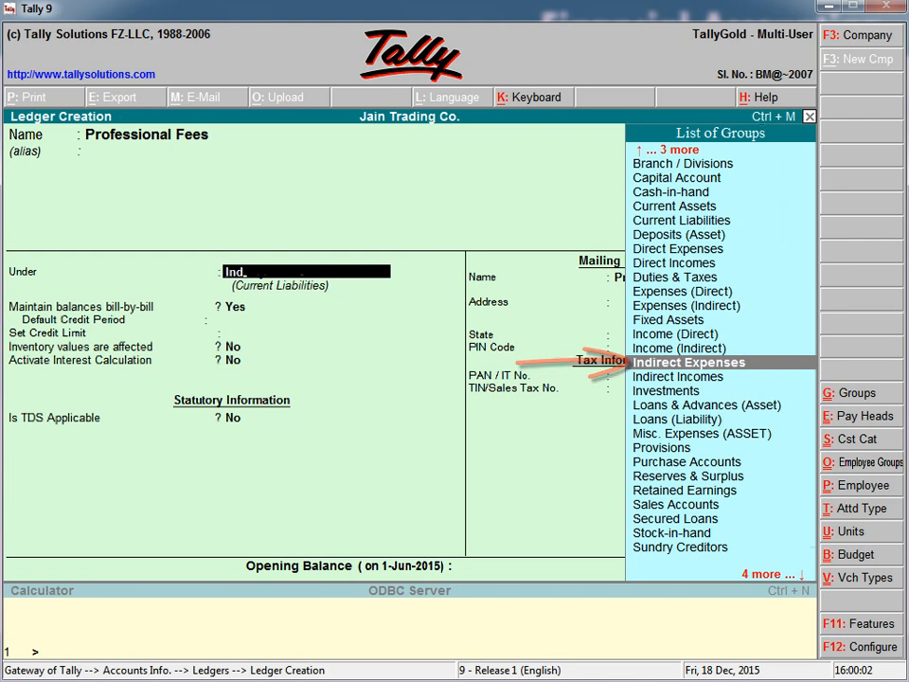
{"action": "key", "text": "Return"}
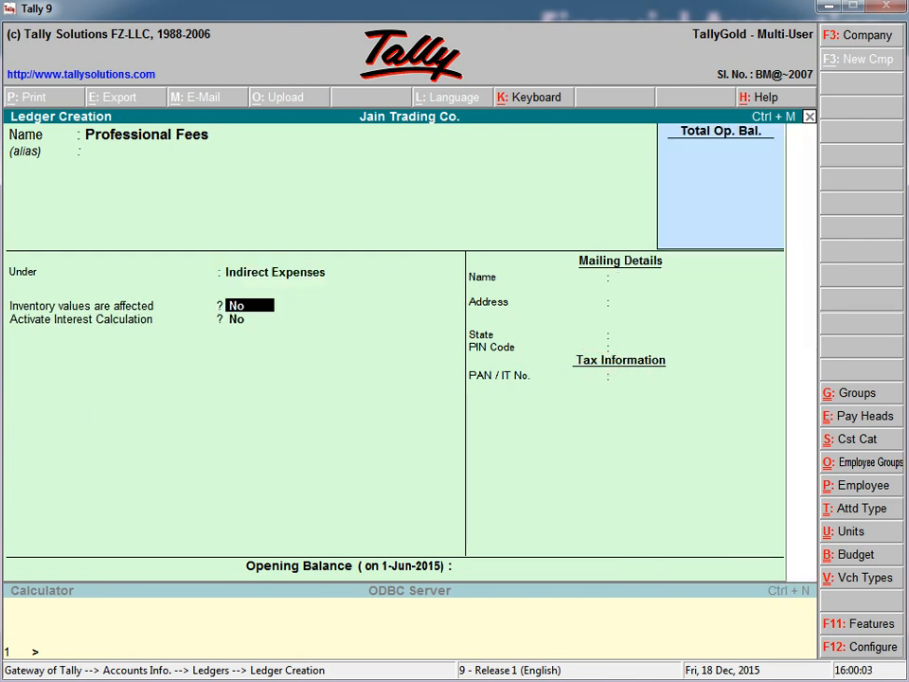
{"action": "key", "text": "Return"}
{"action": "key", "text": "Return"}
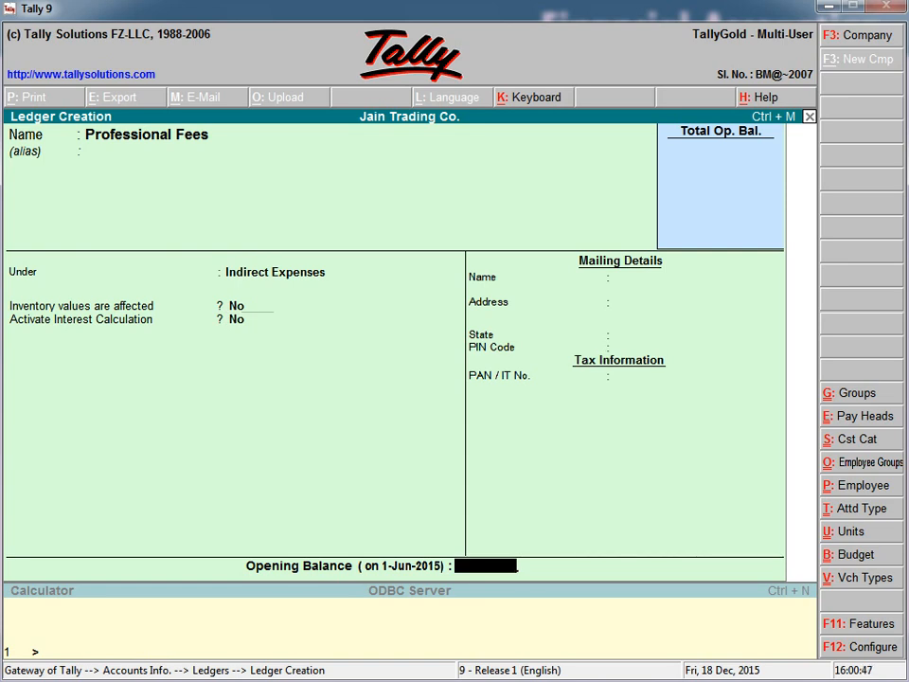
{"action": "key", "text": "Return"}
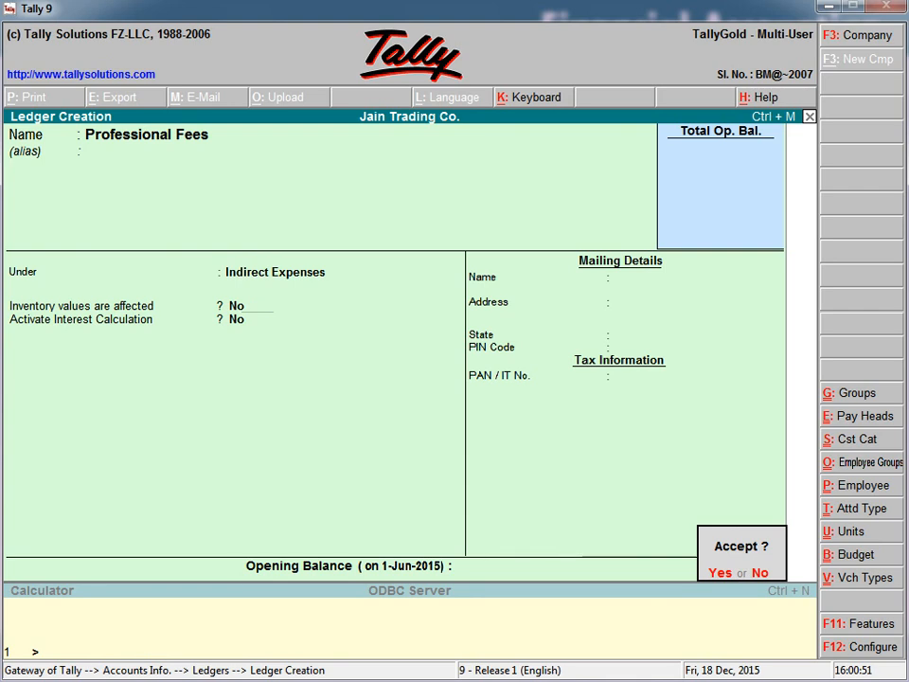
{"action": "key", "text": "Return"}
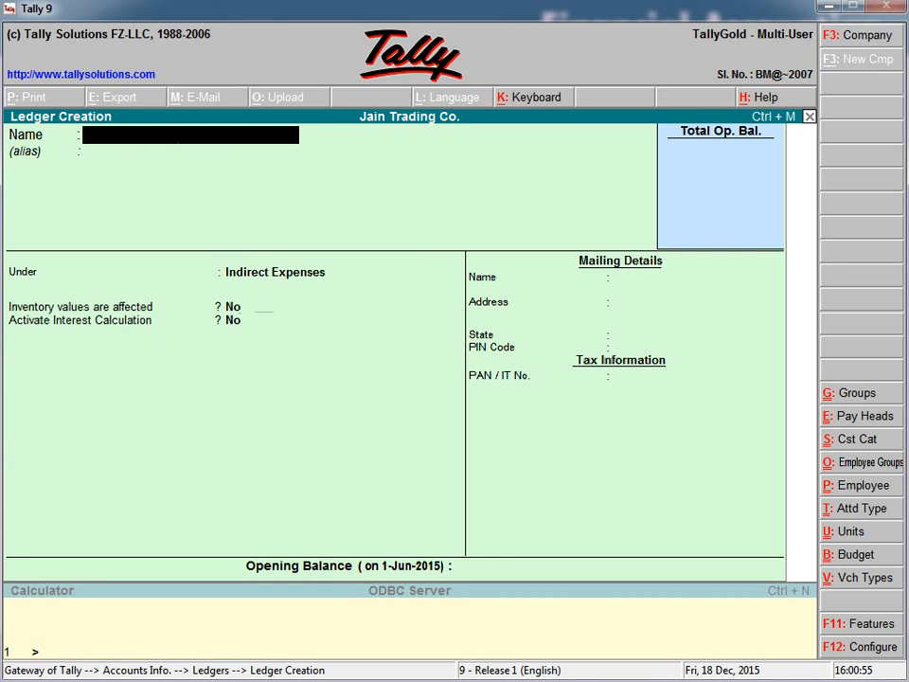
- Start another ledger named Tds on Professional Fees and place it under Duties & Taxes
{"action": "type", "text": "Tds on"}
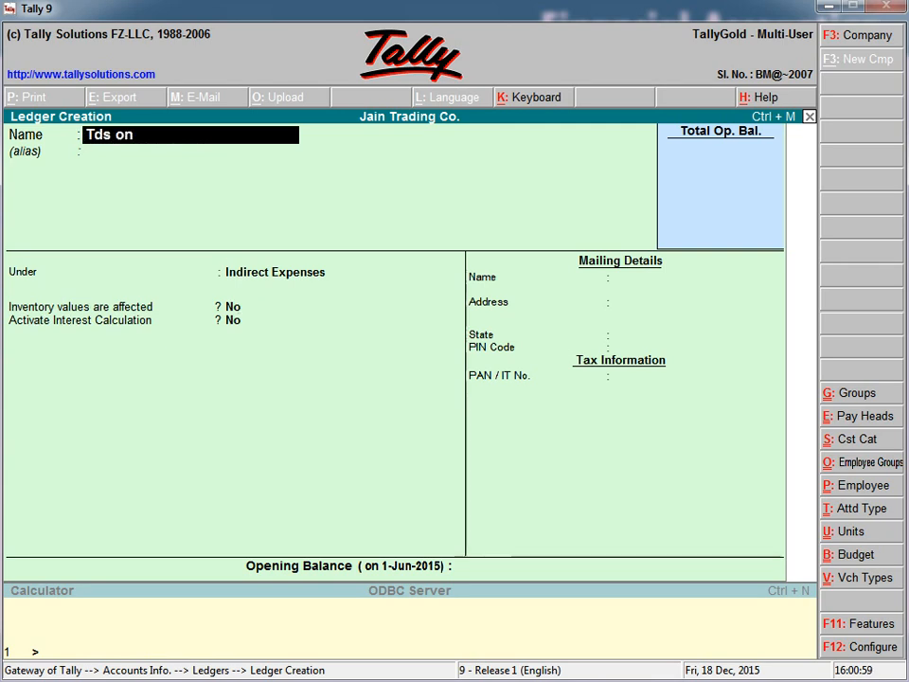
{"action": "type", "text": "Professional Fees"}
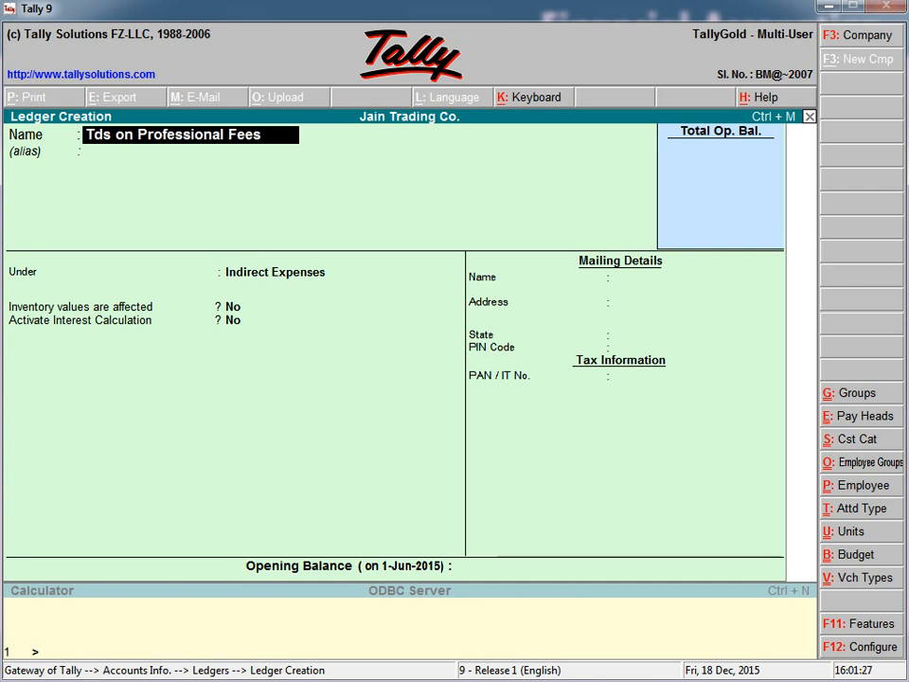
{"action": "key", "text": "Return"}
{"action": "key", "text": "Return"}
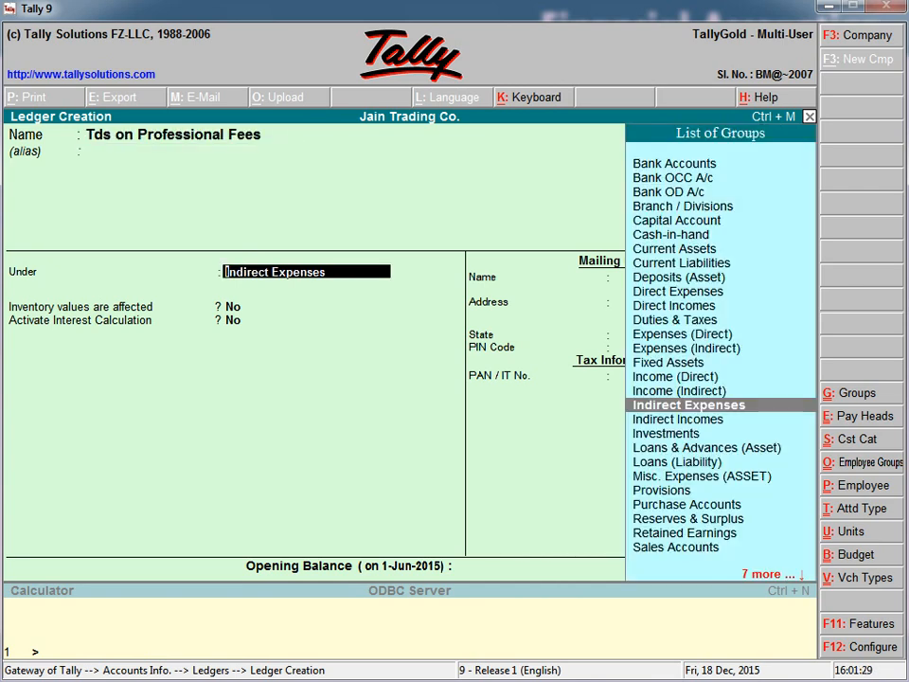
{"action": "type", "text": "Du"}
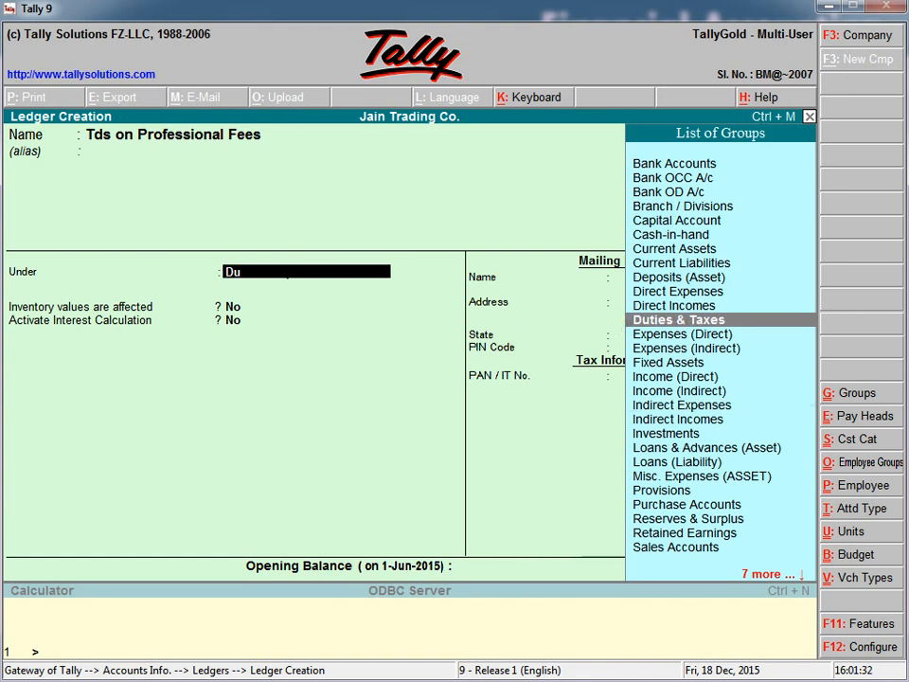
{"action": "key", "text": "Return"}
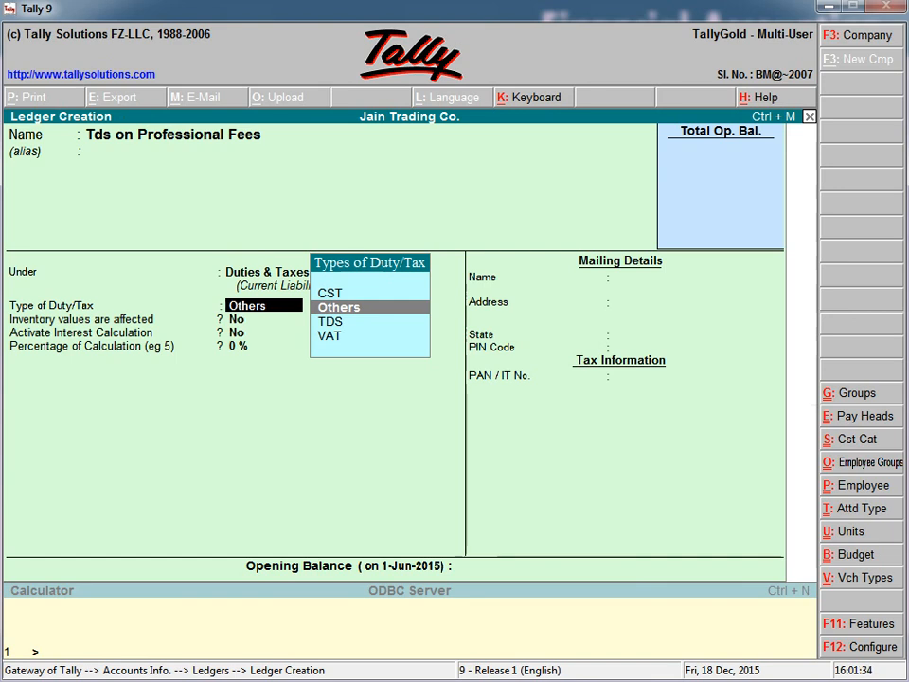
- Set the ledger's type of duty/tax to TDS and its nature of payment to Fees for Professional Or Technical Services
{"action": "key", "text": "Down"}
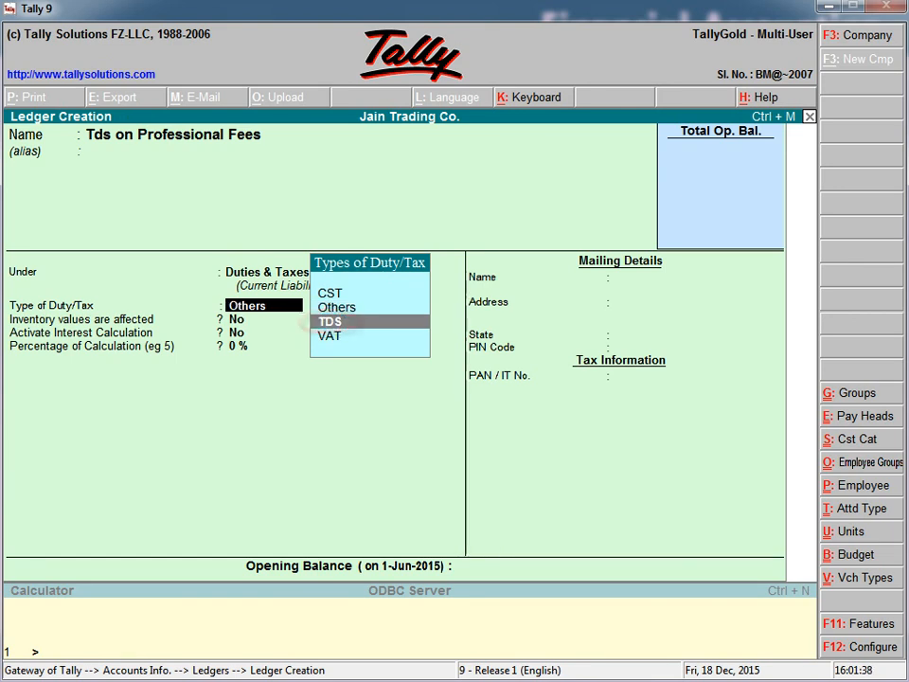
{"action": "key", "text": "Return"}
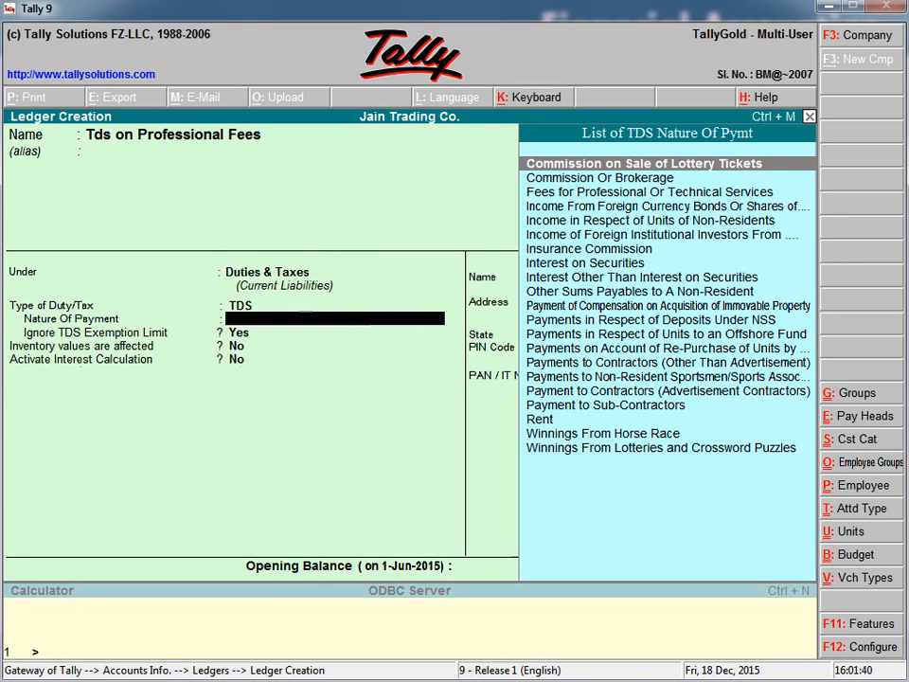
{"action": "key", "text": "Down"}
{"action": "key", "text": "Down"}
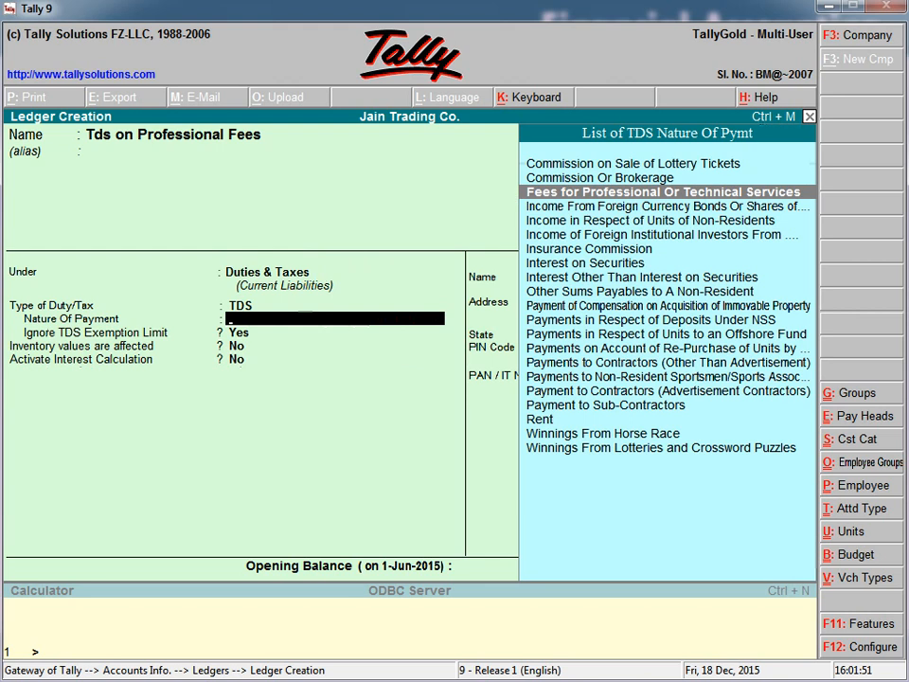
{"action": "key", "text": "Return"}
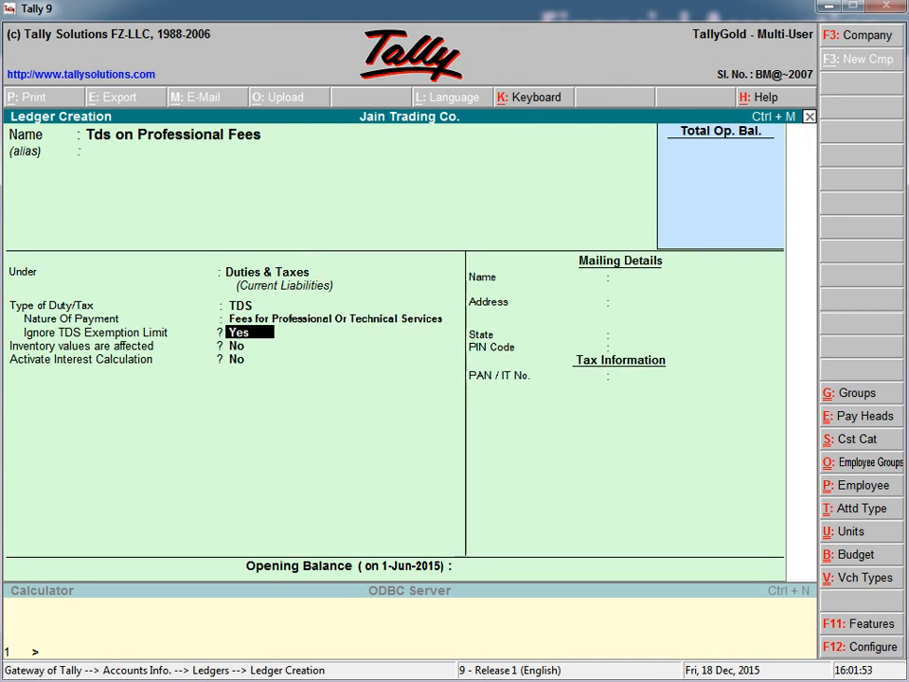
- Keep Ignore TDS Exemption Limit at Yes and inventory and interest at No, leave the opening balance empty and save the ledger
{"action": "key", "text": "Return"}
{"action": "key", "text": "Return"}
{"action": "key", "text": "Return"}
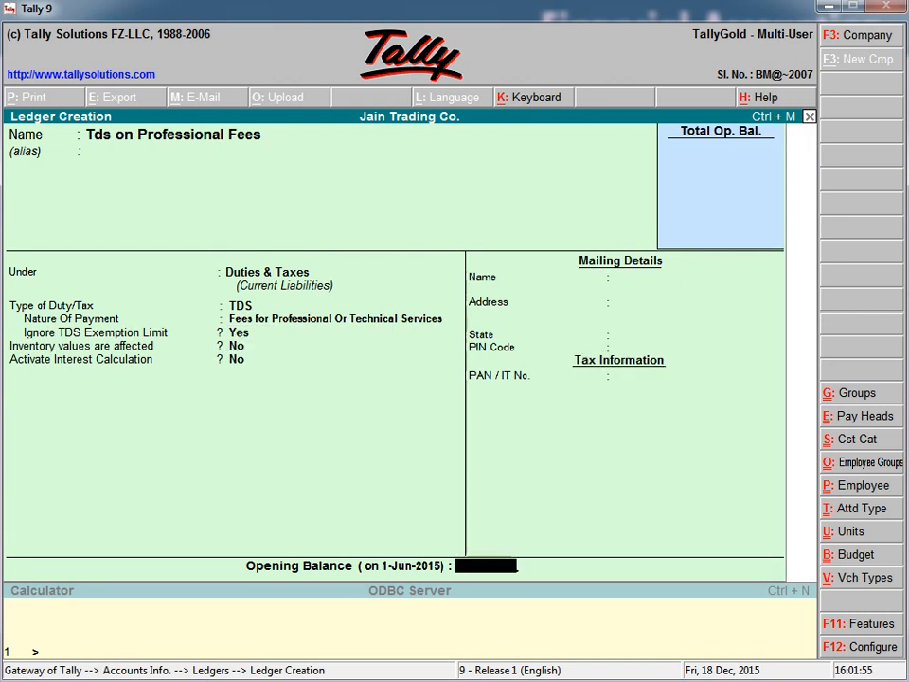
{"action": "key", "text": "Return"}
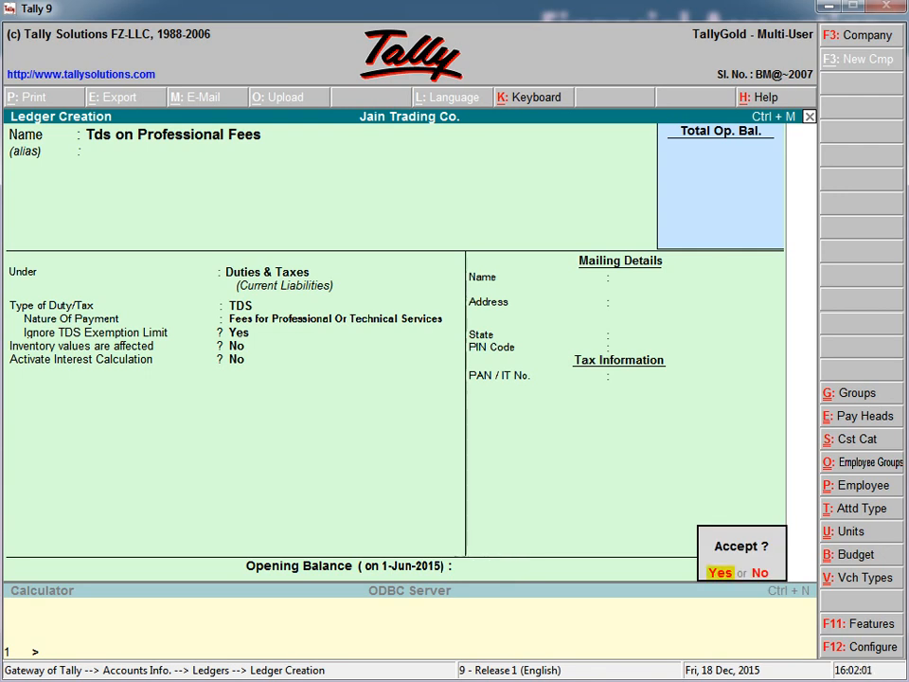
{"action": "key", "text": "Return"}
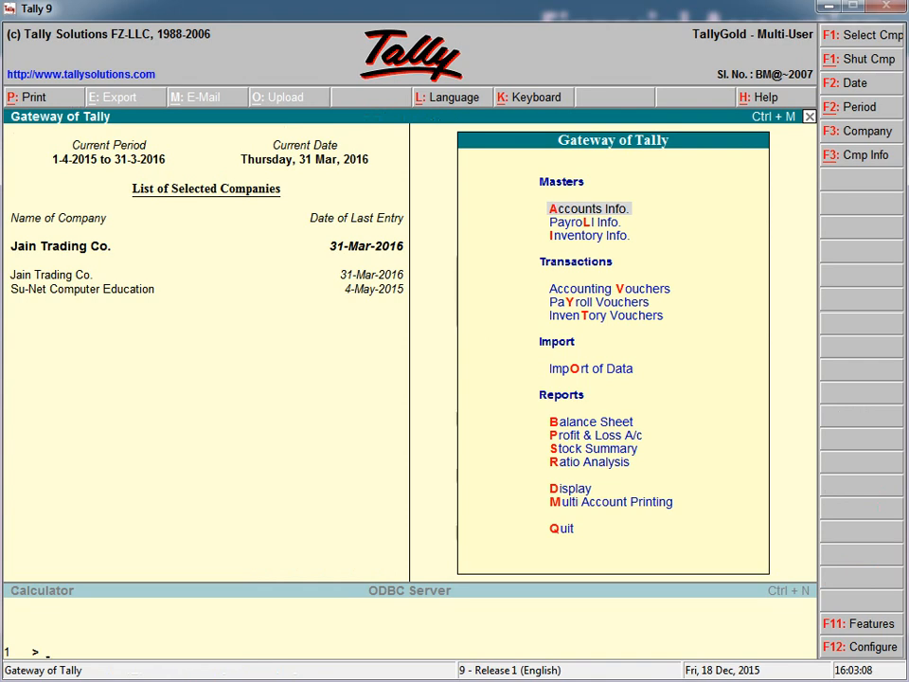
- Open accounting voucher entry from the Gateway of Tally and switch to a Journal voucher with class Not Applicable
{"action": "key", "text": "Down"}
{"action": "key", "text": "Down"}
{"action": "key", "text": "Down"}
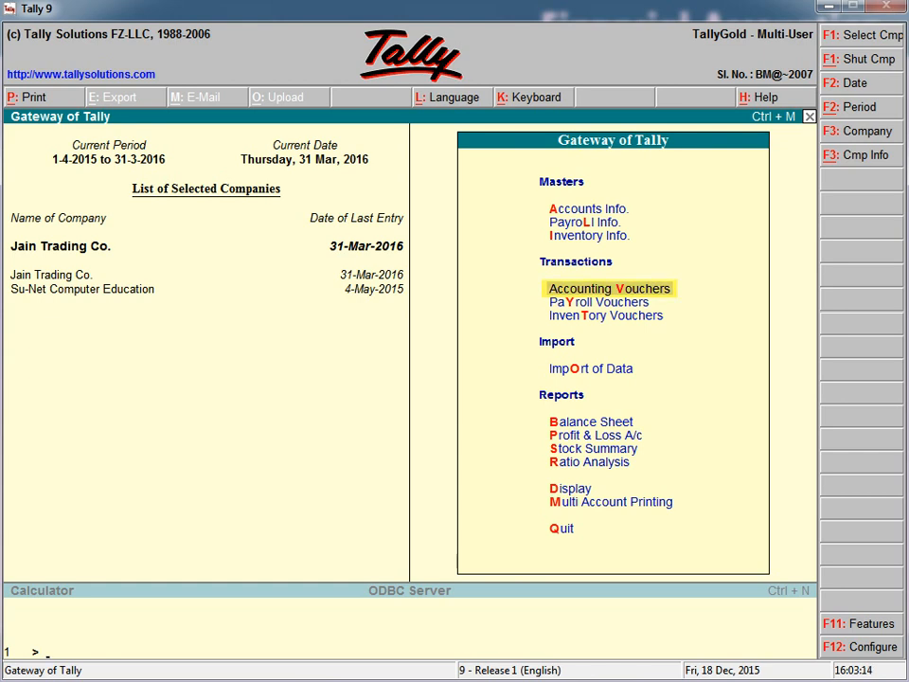
{"action": "key", "text": "Return"}
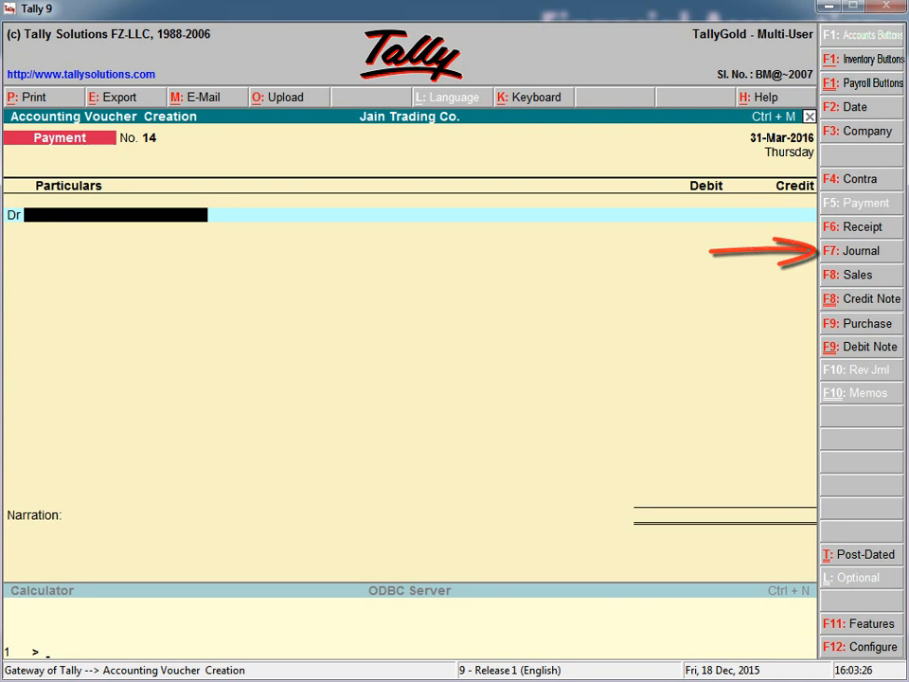
{"action": "key", "text": "F7"}
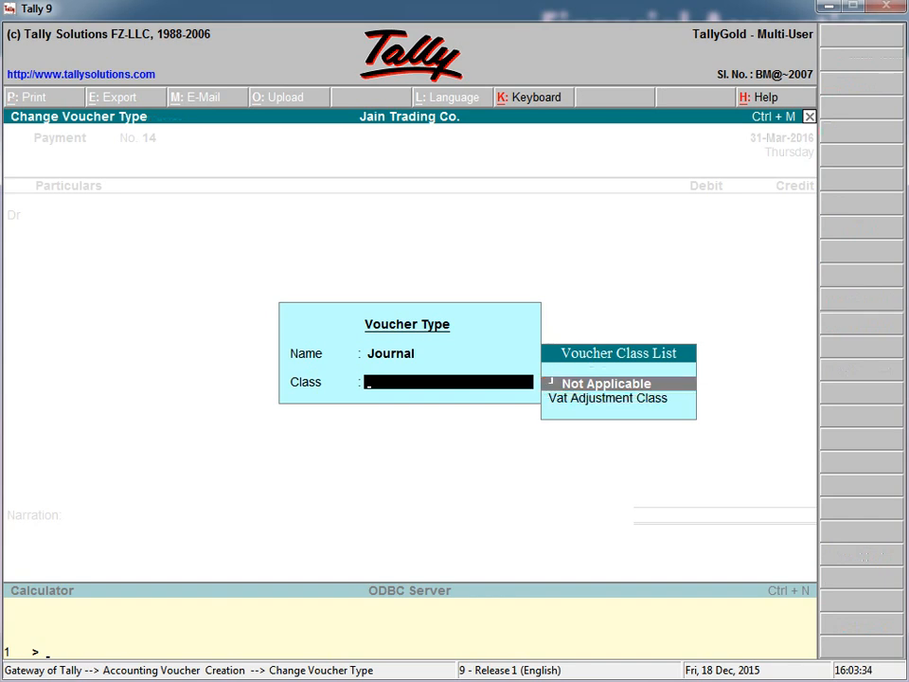
{"action": "key", "text": "Return"}
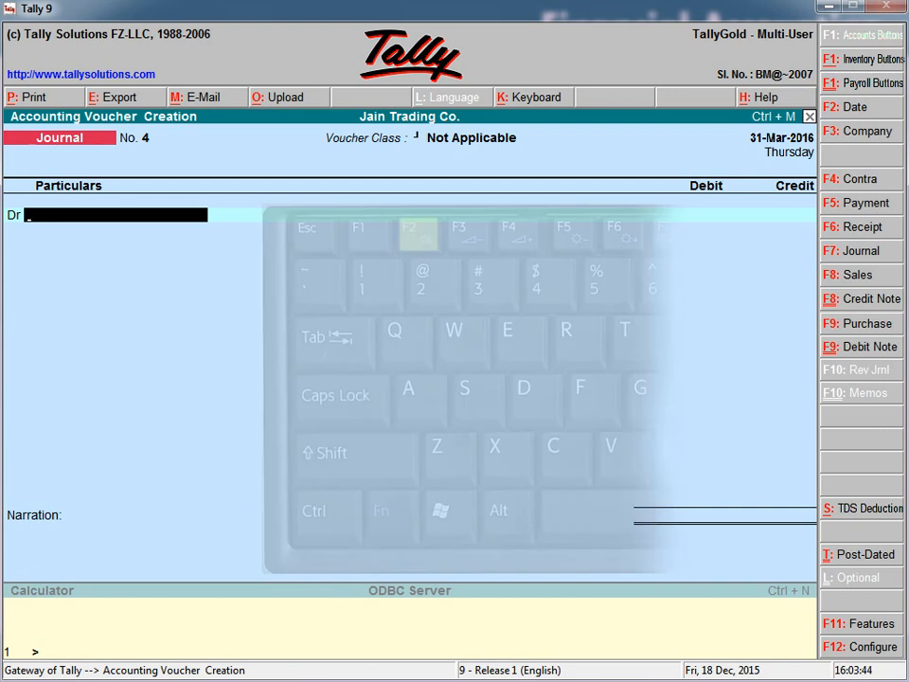
- Set the journal voucher's date to 17-8-2015
{"action": "key", "text": "F2"}
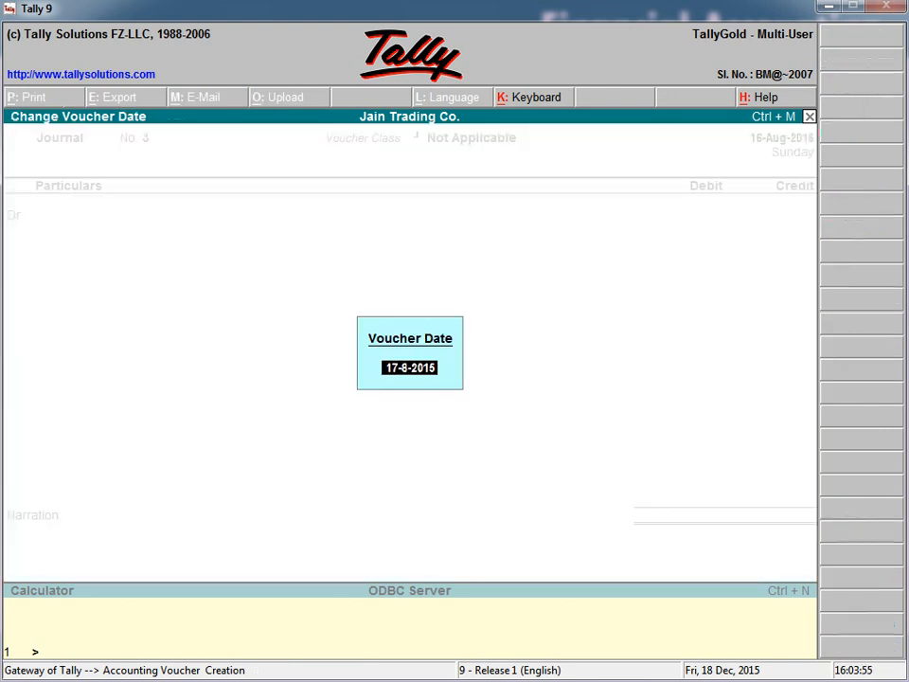
{"action": "key", "text": "F2"}
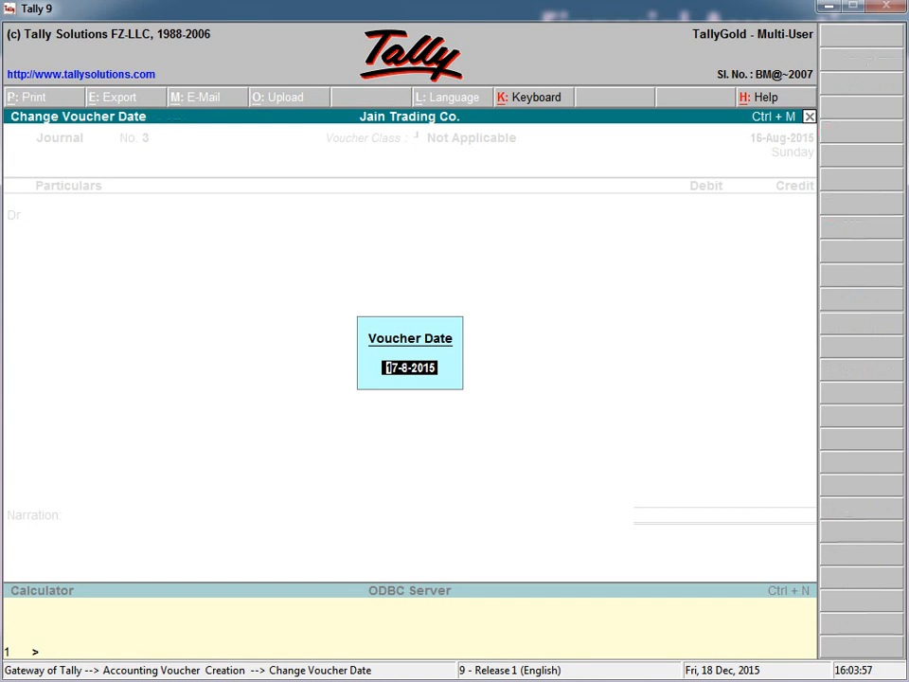
{"action": "key", "text": "Return"}
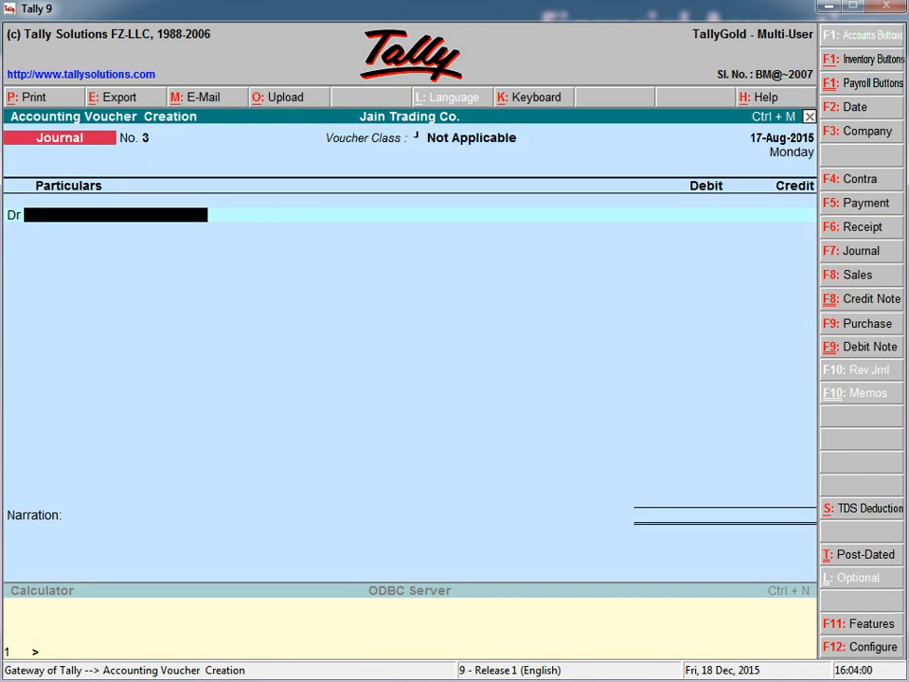
- Debit the Professional Fees ledger with 30,000 in the journal voucher
{"action": "type", "text": "Pr"}
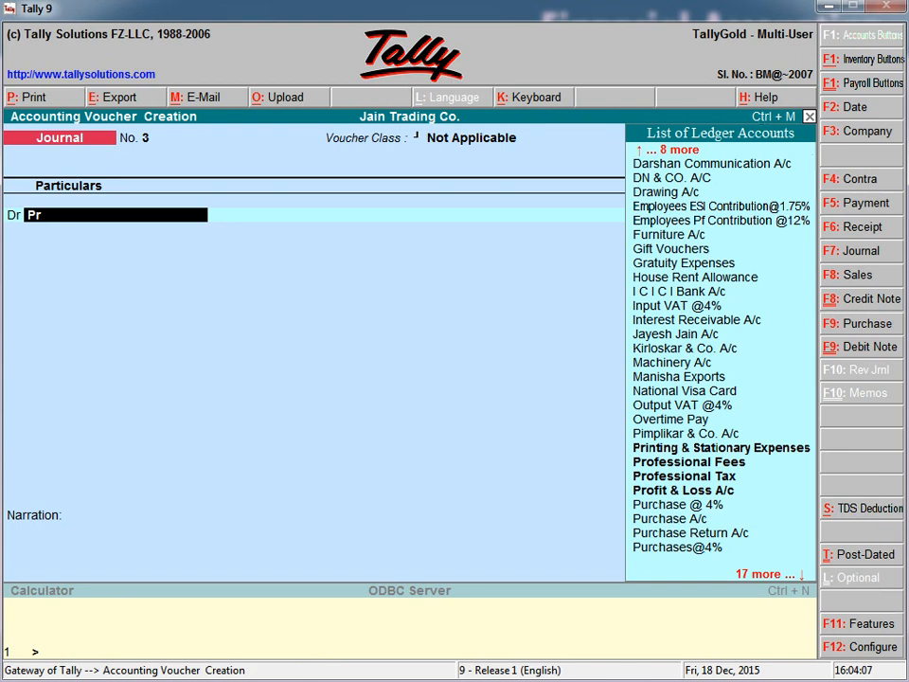
{"action": "key", "text": "Down"}
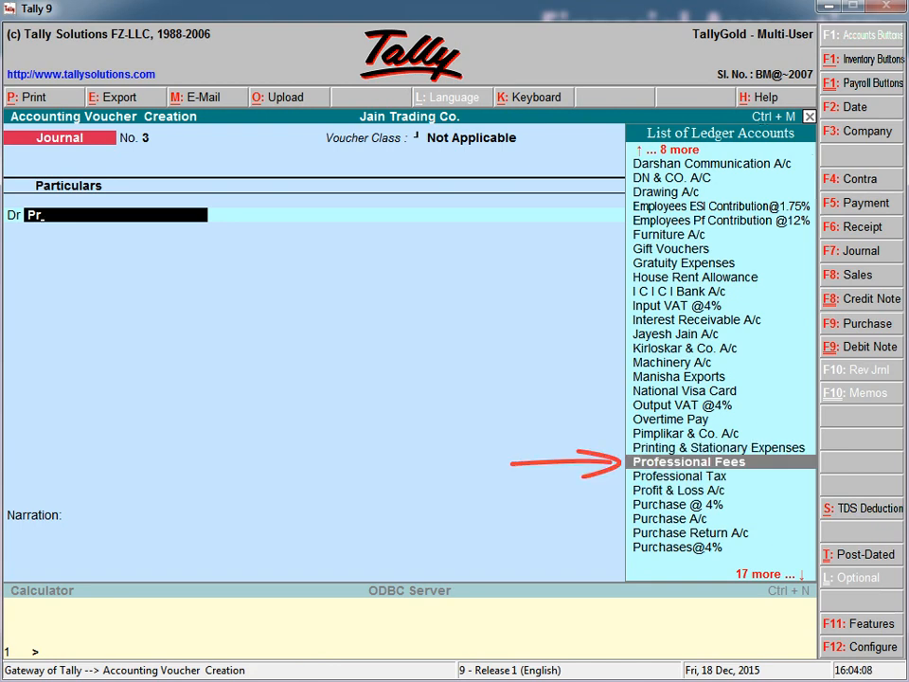
{"action": "key", "text": "Return"}
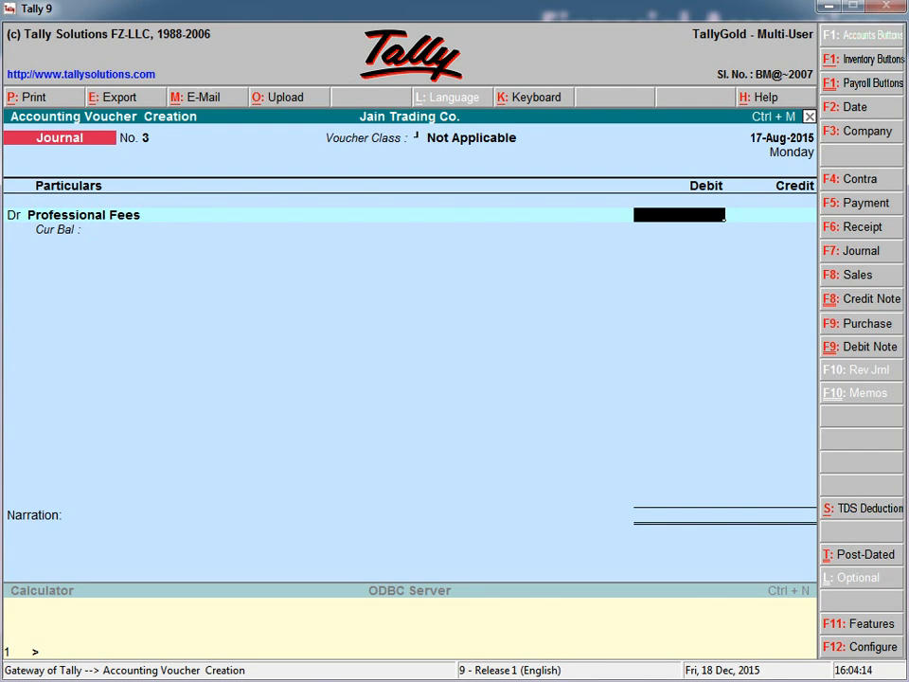
{"action": "type", "text": "30,000"}
{"action": "key", "text": "Return"}
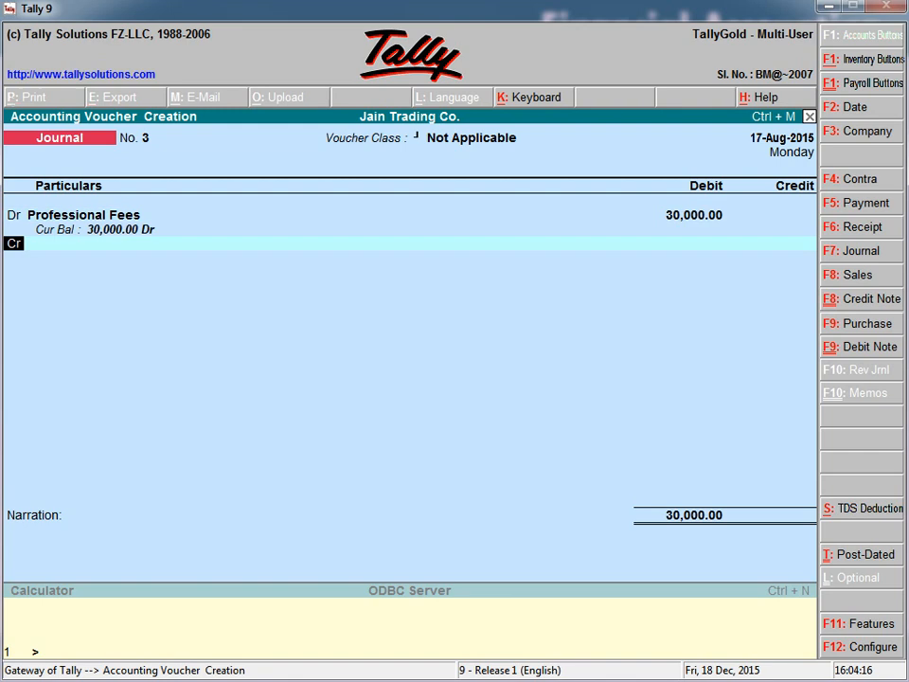
- Credit Pimplikar & Co. A/c with 30,000 and accept the amount to reach its bill-wise details
{"action": "key", "text": "Return"}
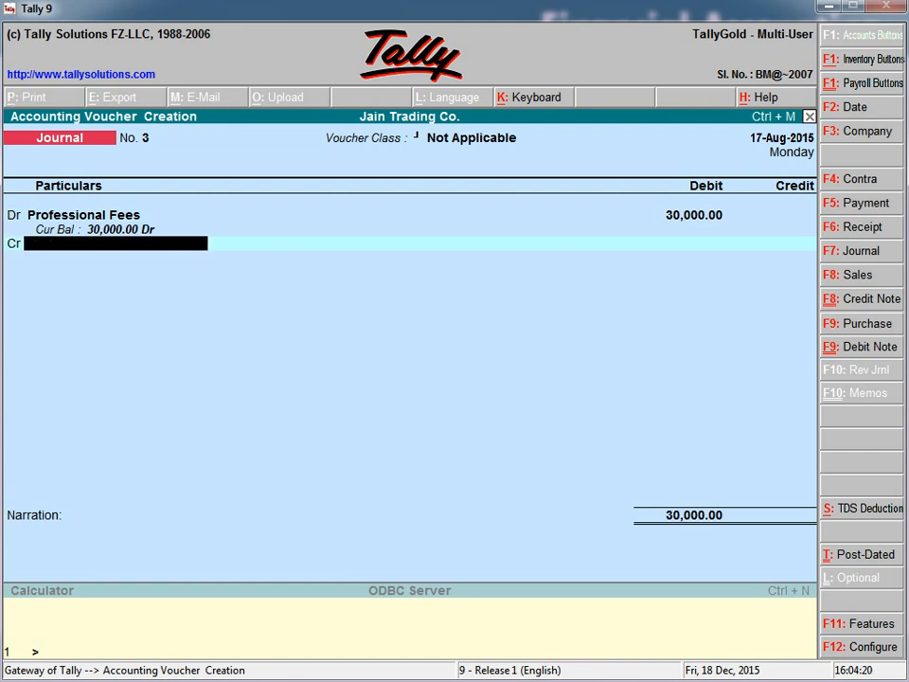
{"action": "type", "text": "Pi"}
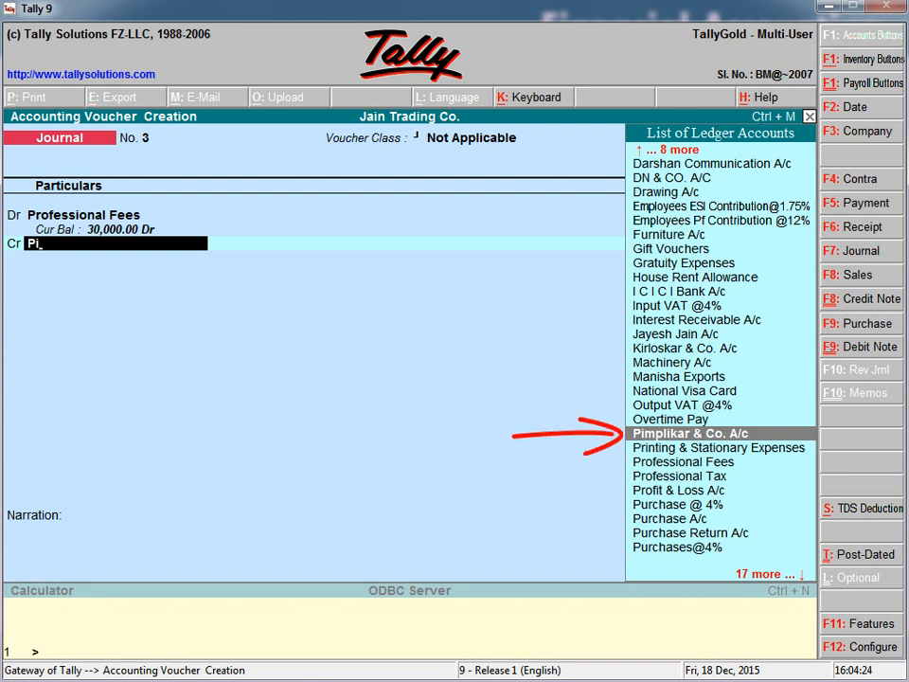
{"action": "key", "text": "Return"}
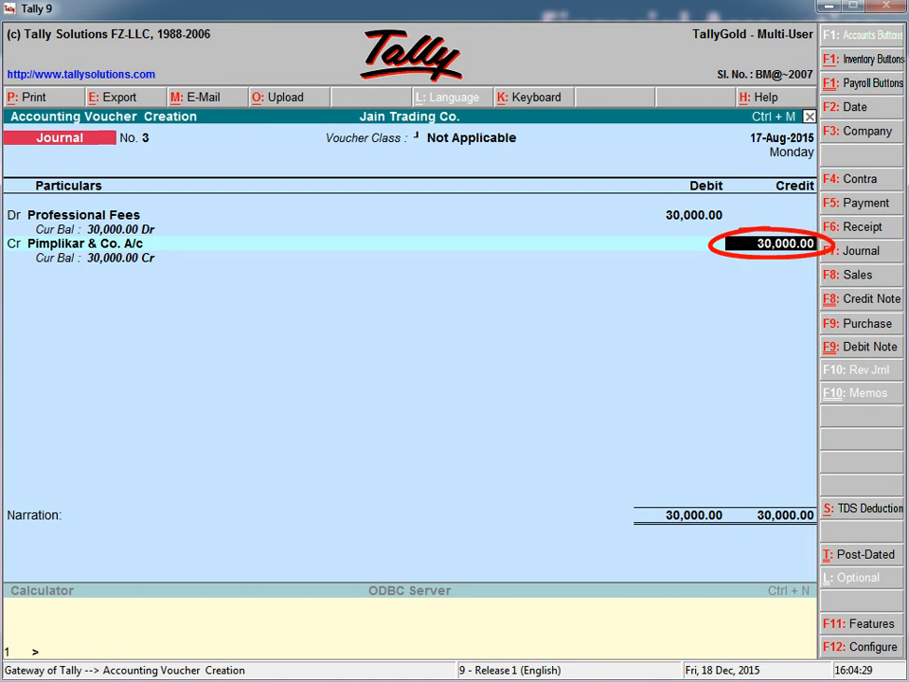
{"action": "key", "text": "Return"}
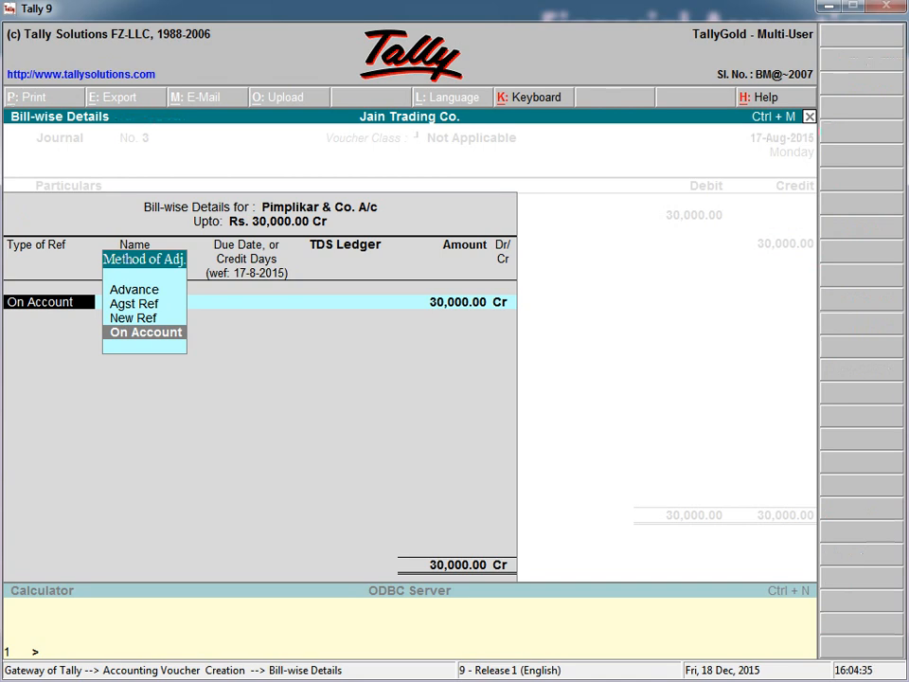
- Allocate the 30,000 credit to New Ref 3 under the Tds on Professional Fees ledger and save the journal voucher without a narration
{"action": "key", "text": "Up"}
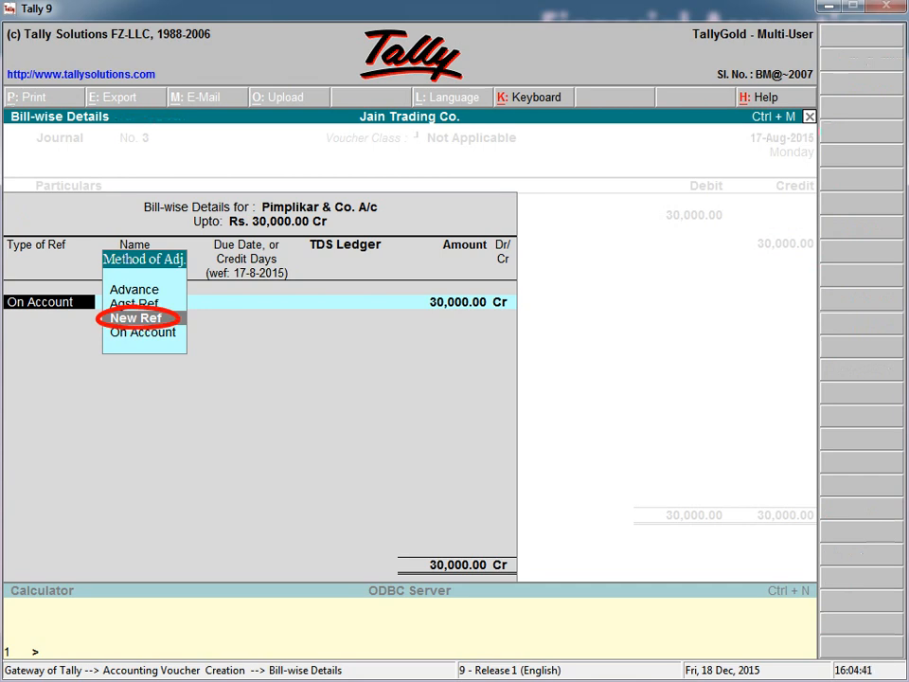
{"action": "key", "text": "Return"}
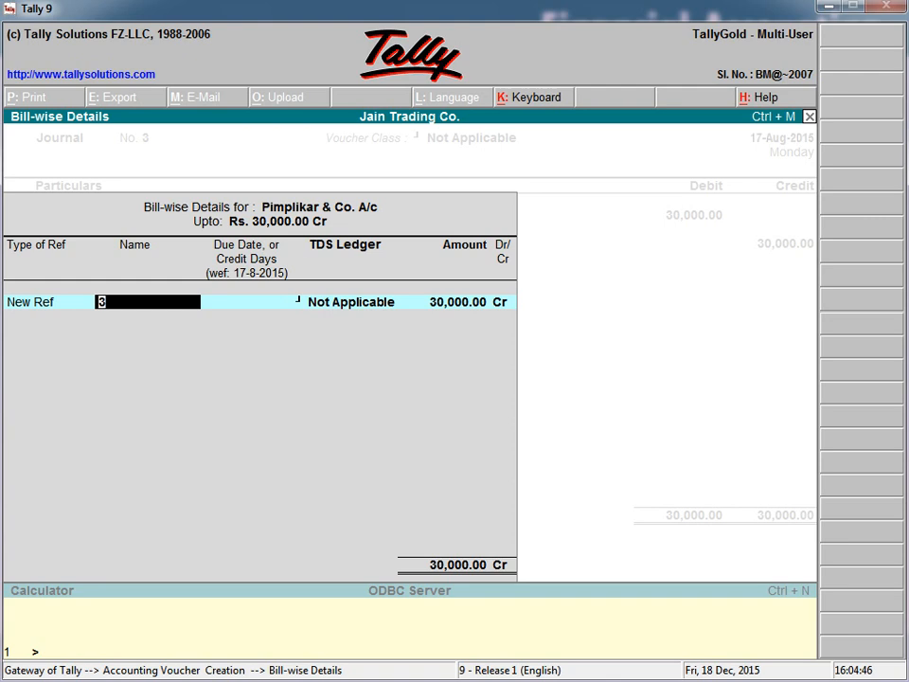
{"action": "key", "text": "Return"}
{"action": "key", "text": "Return"}
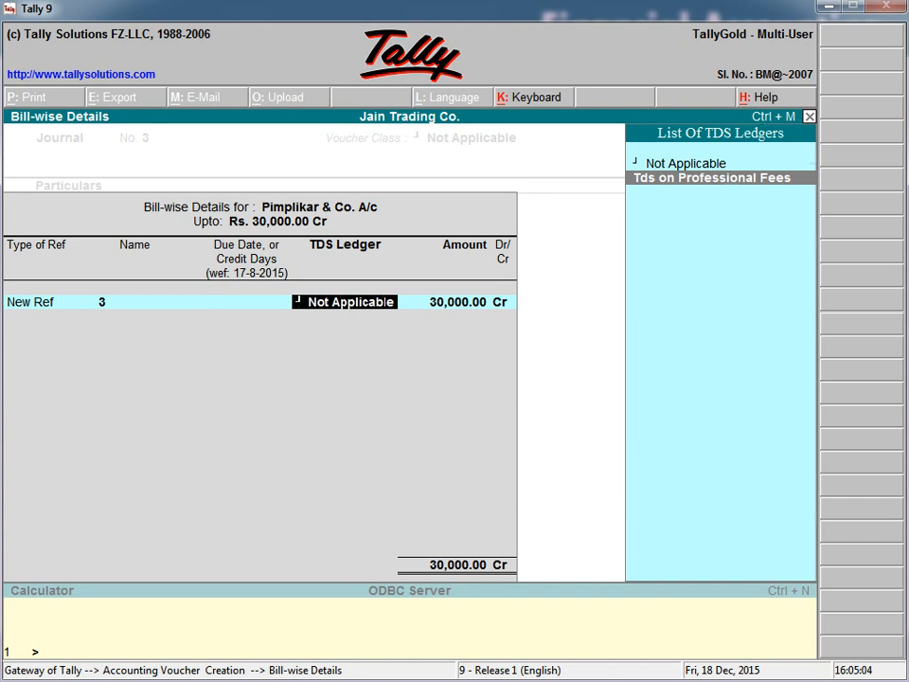
{"action": "key", "text": "Return"}
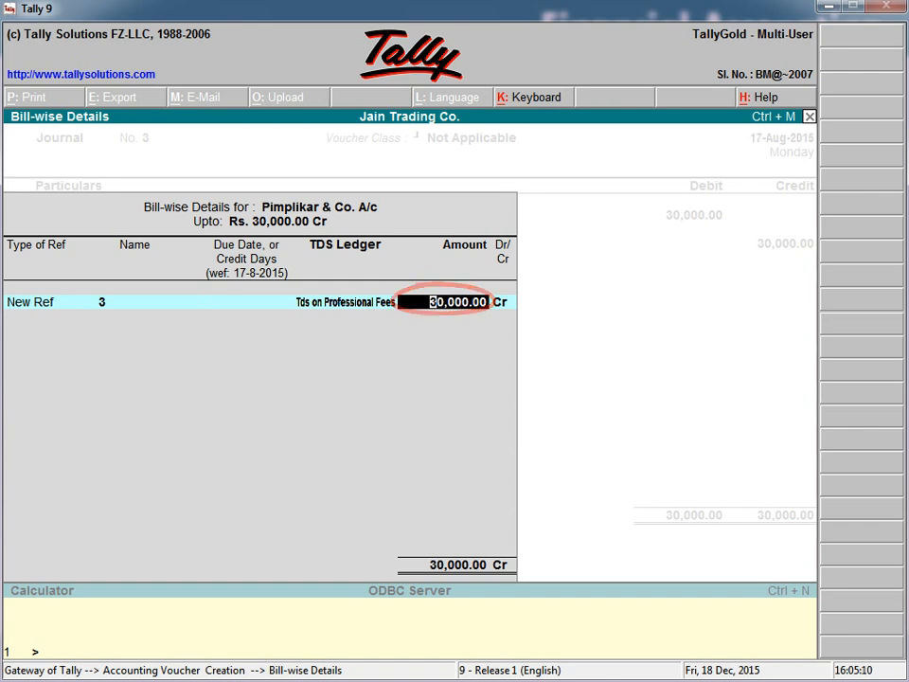
{"action": "key", "text": "Return"}
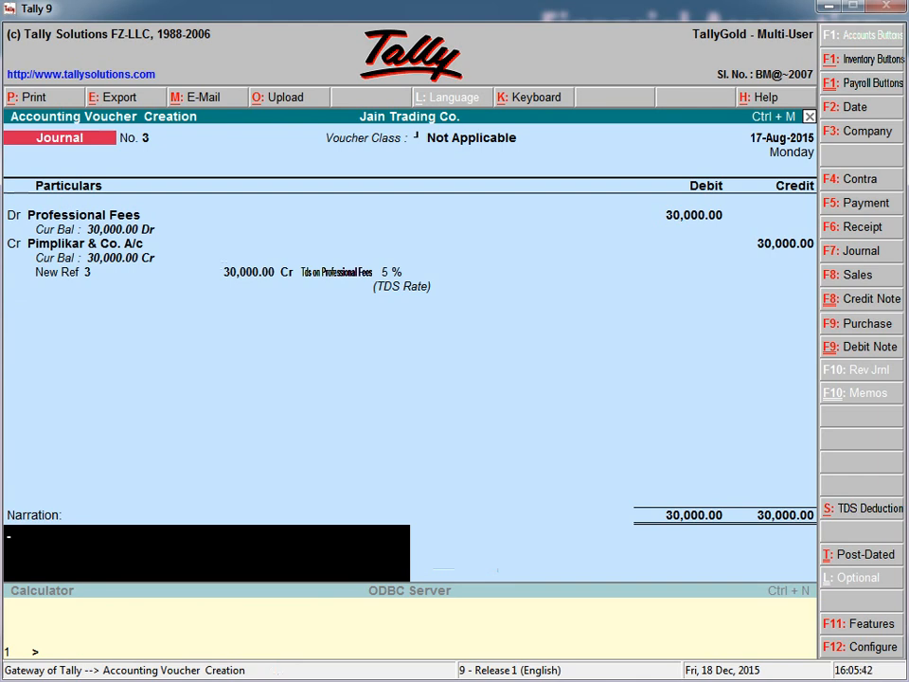
{"action": "key", "text": "Return"}
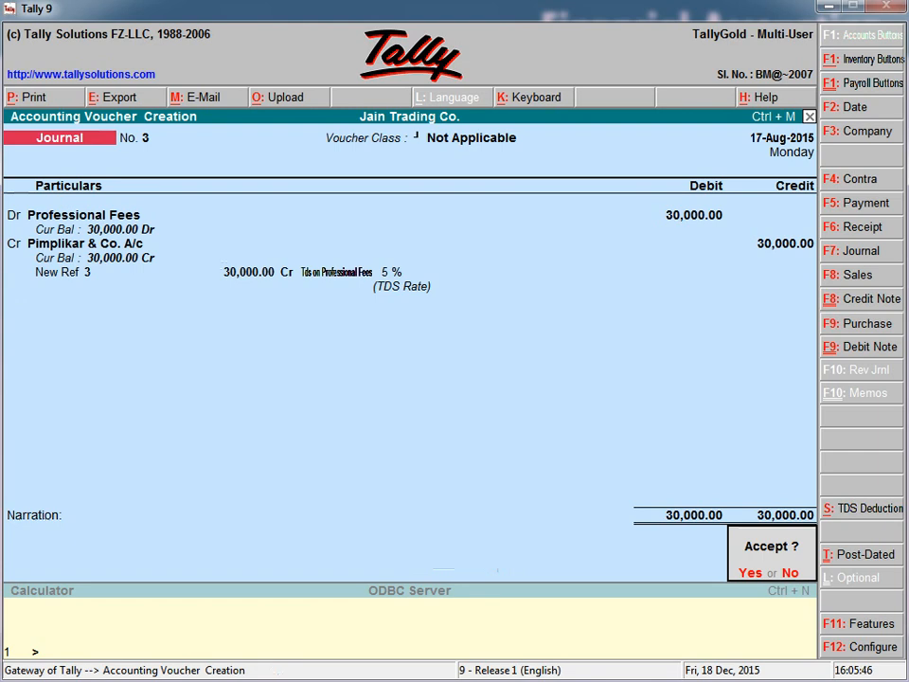
{"action": "key", "text": "y"}
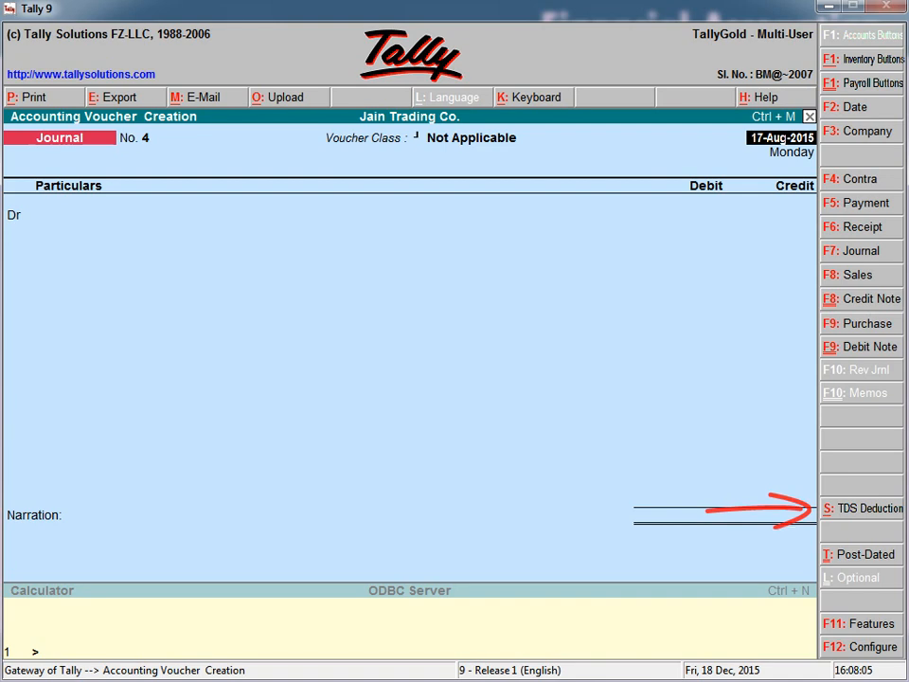
- Set the new journal voucher to TDS Deduction and debit Pimplikar & Co. A/c with the Tds on Professional Fees computed for bill 3
{"action": "key", "text": "ctrl+s"}
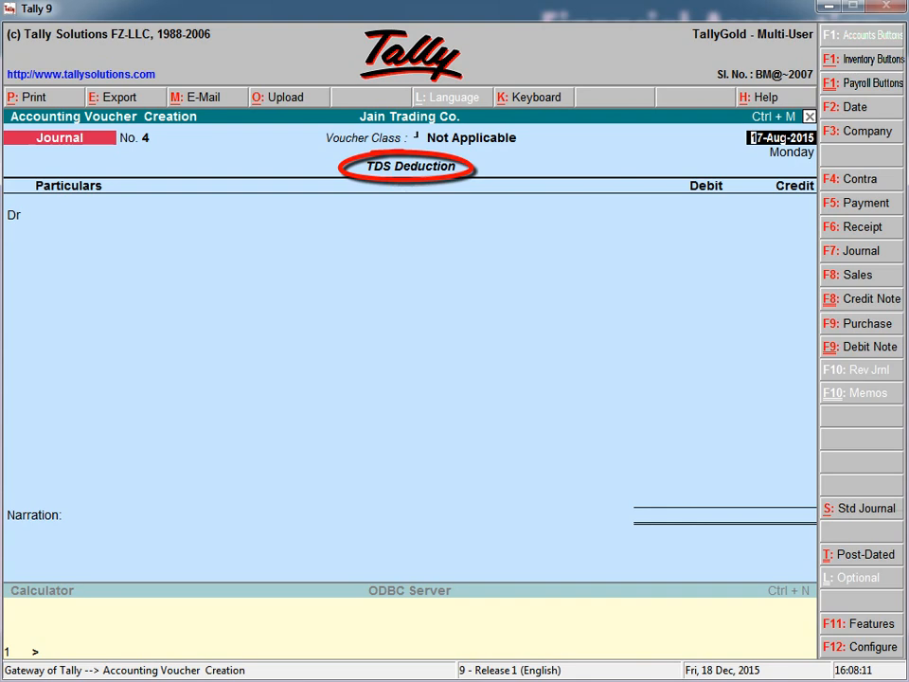
{"action": "key", "text": "Return"}
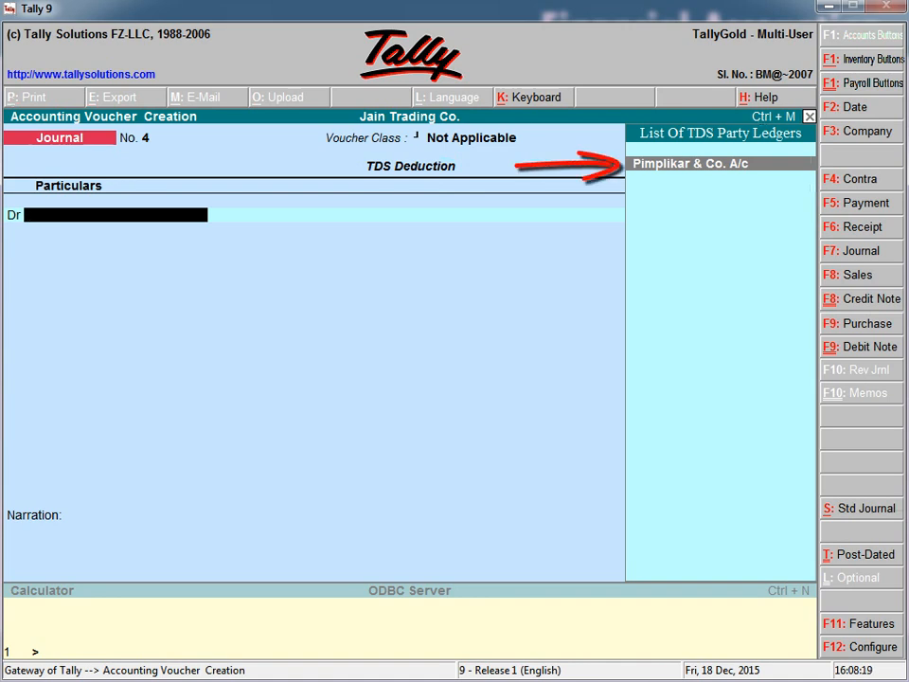
{"action": "key", "text": "Return"}
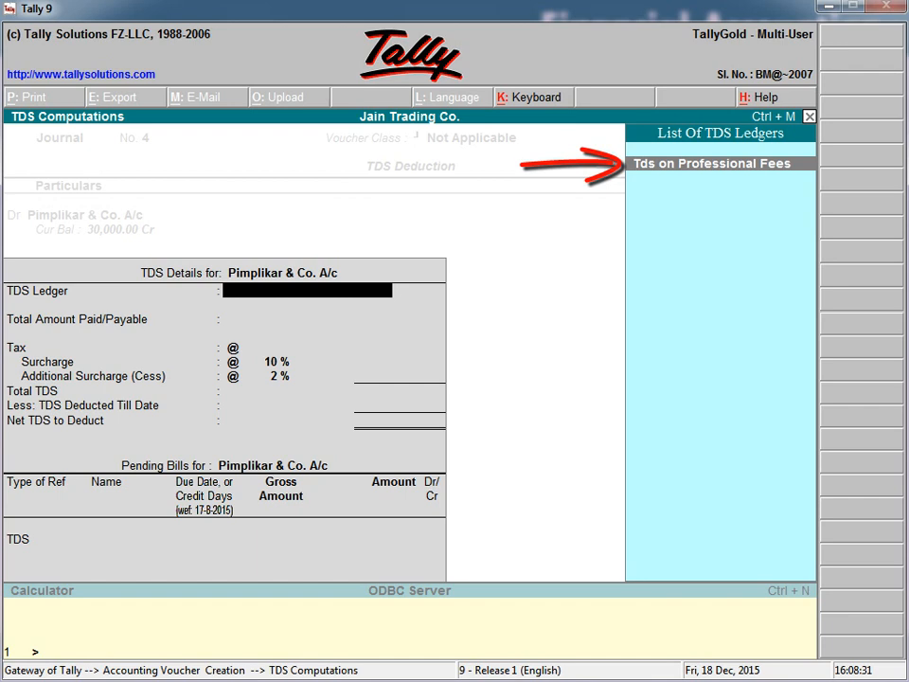
{"action": "key", "text": "Return"}
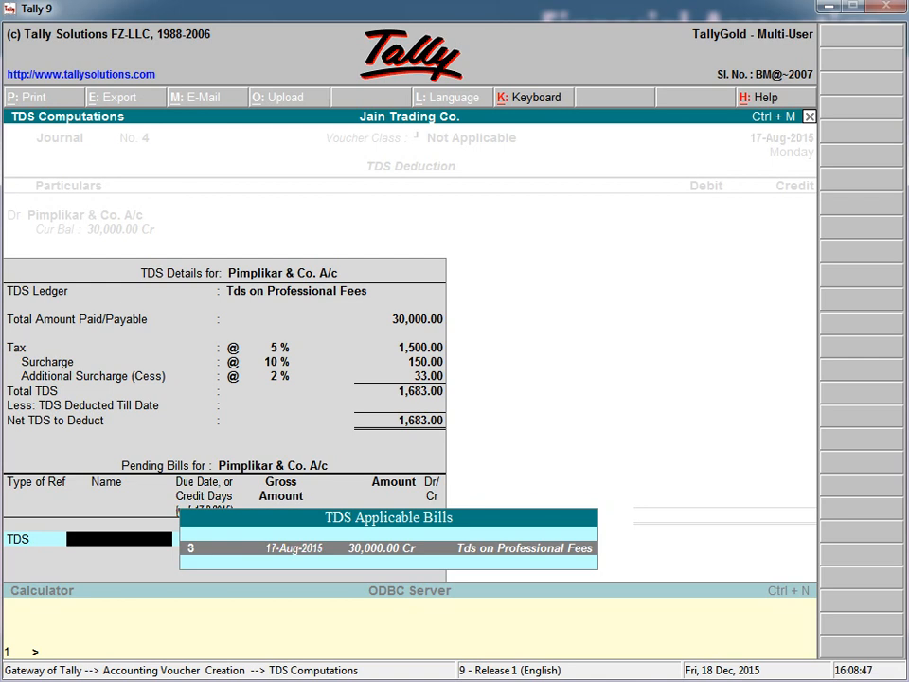
{"action": "key", "text": "Return"}
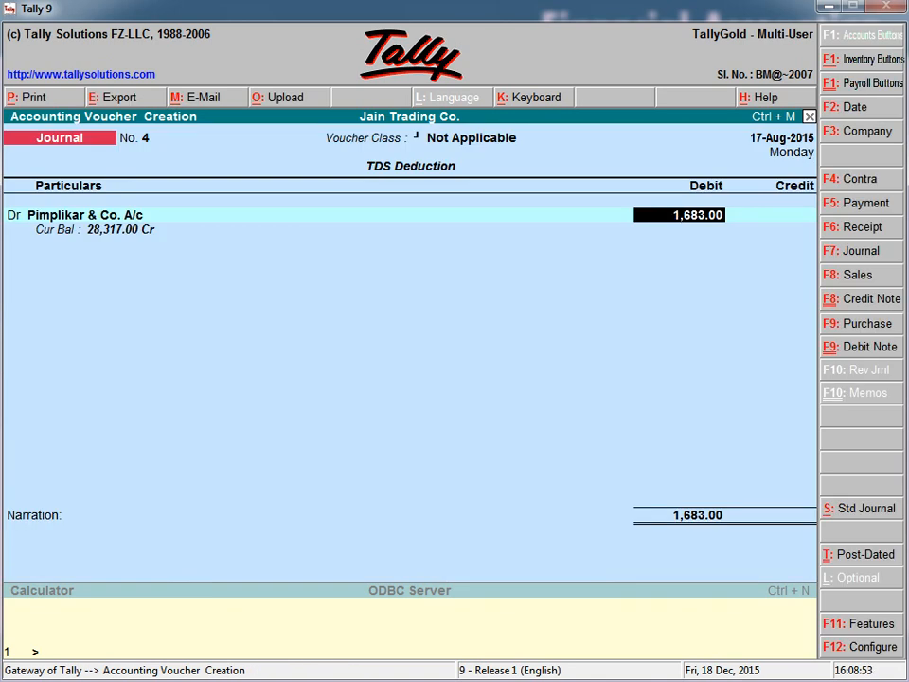
{"action": "key", "text": "Return"}
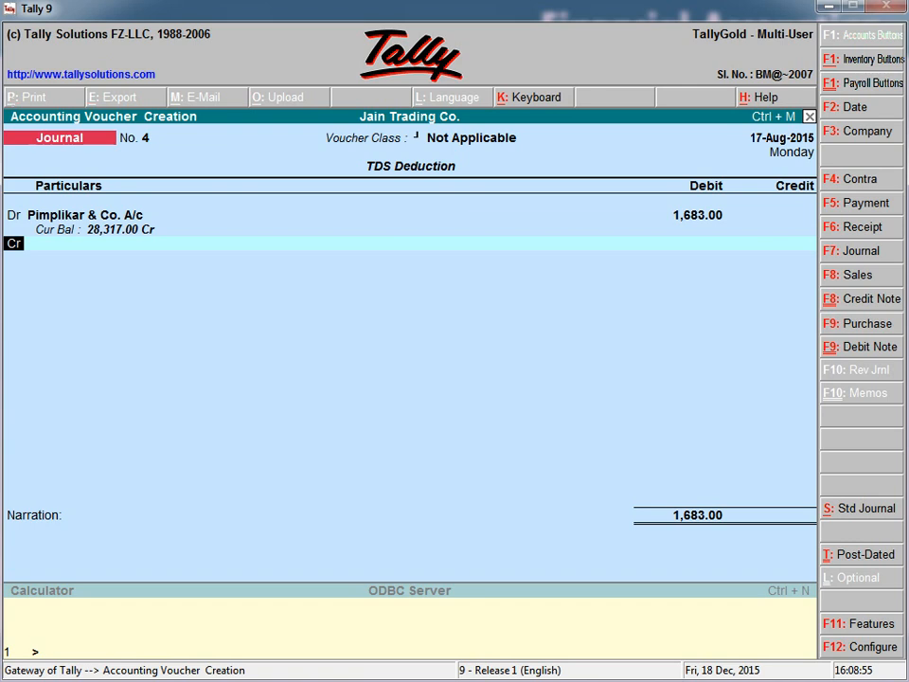
- Credit Tds on Professional Fees with 1,683 and accept the New Ref Jrnl/4 tax details
{"action": "key", "text": "Return"}
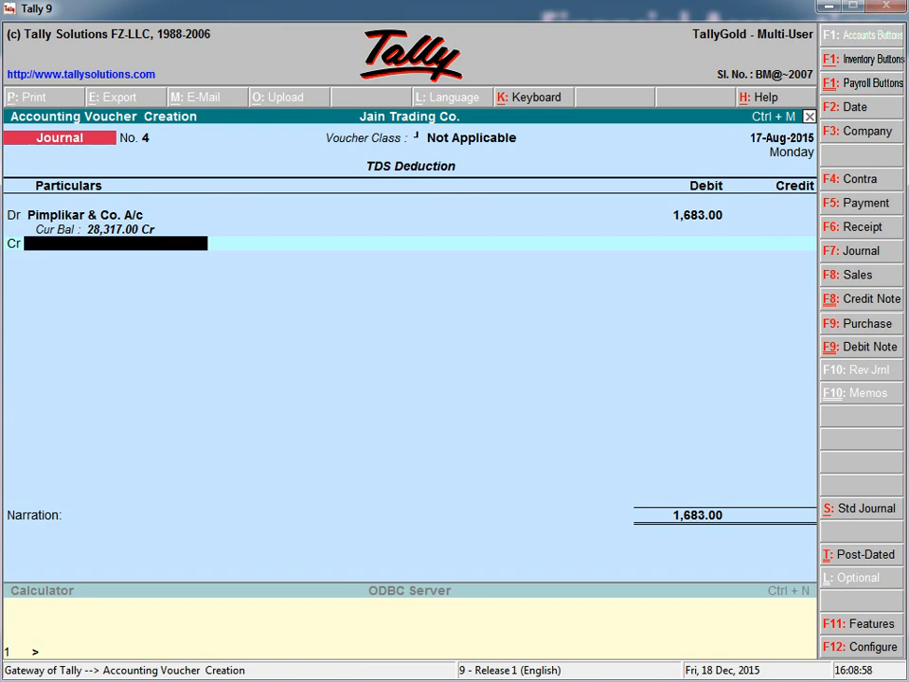
{"action": "type", "text": "Tds"}
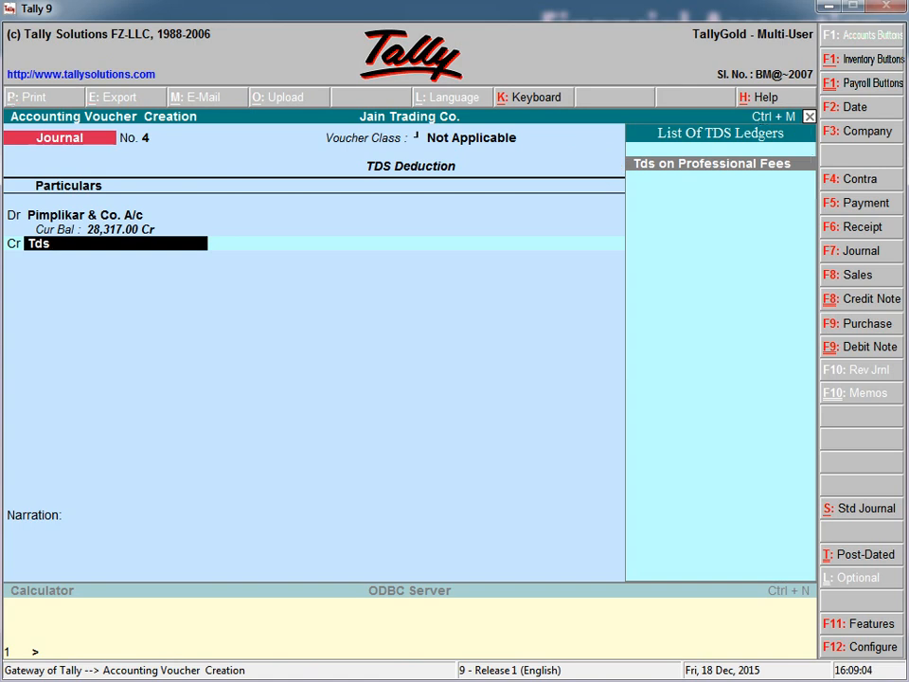
{"action": "key", "text": "Return"}
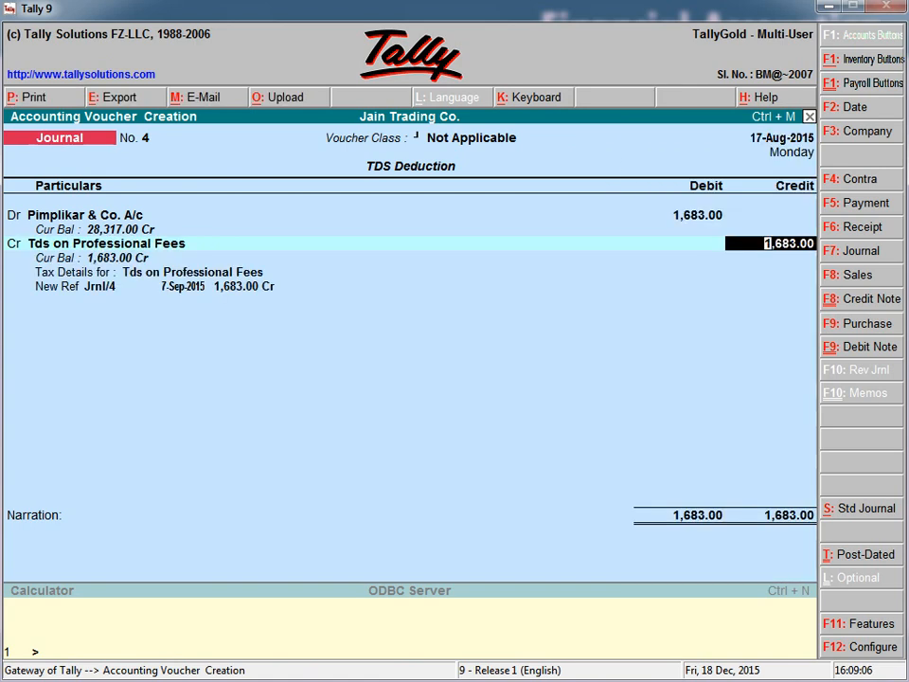
{"action": "key", "text": "Return"}
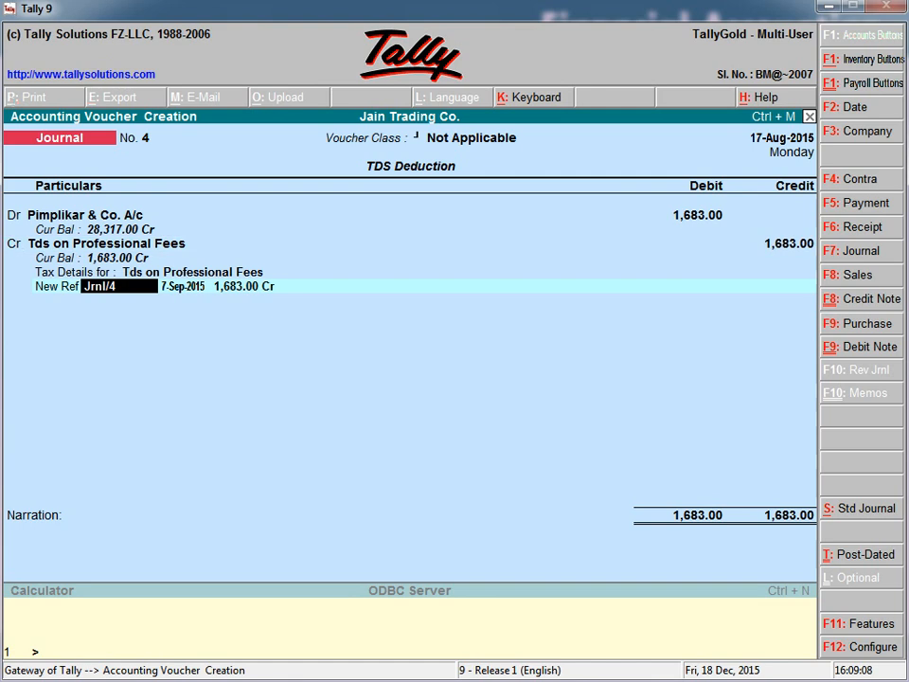
{"action": "key", "text": "Return"}
{"action": "key", "text": "Return"}
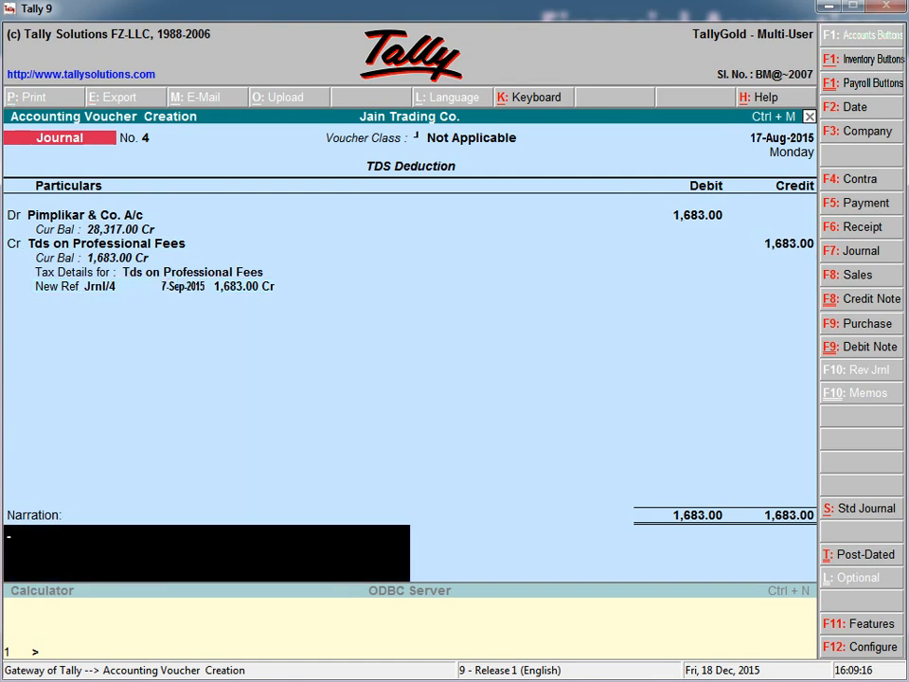
- Add the narration "tds deducted on fees." and save the TDS deduction journal voucher
{"action": "type", "text": "tds deducted on fees"}
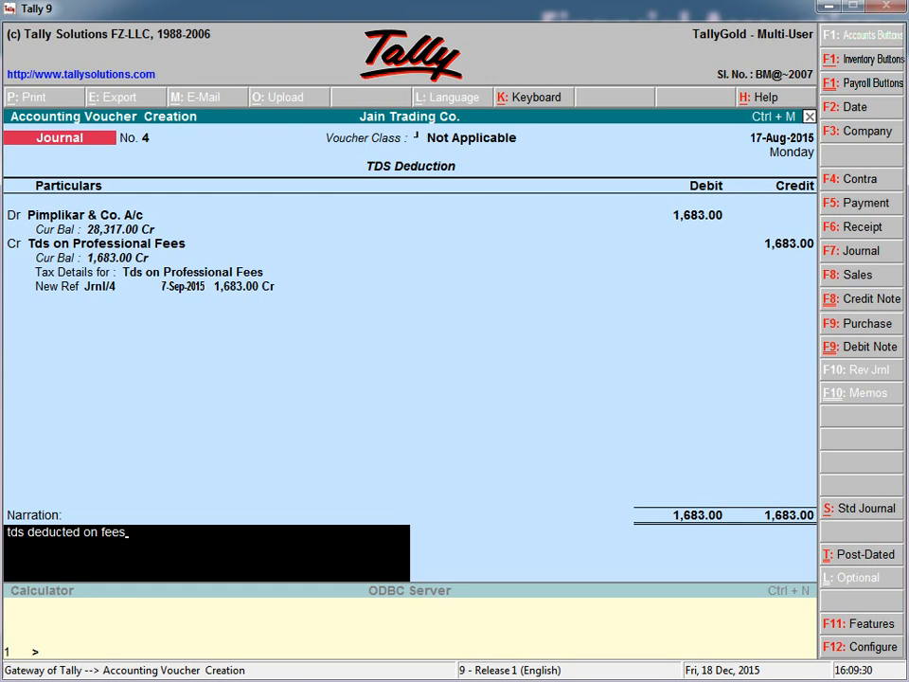
{"action": "type", "text": "."}
{"action": "key", "text": "Return"}
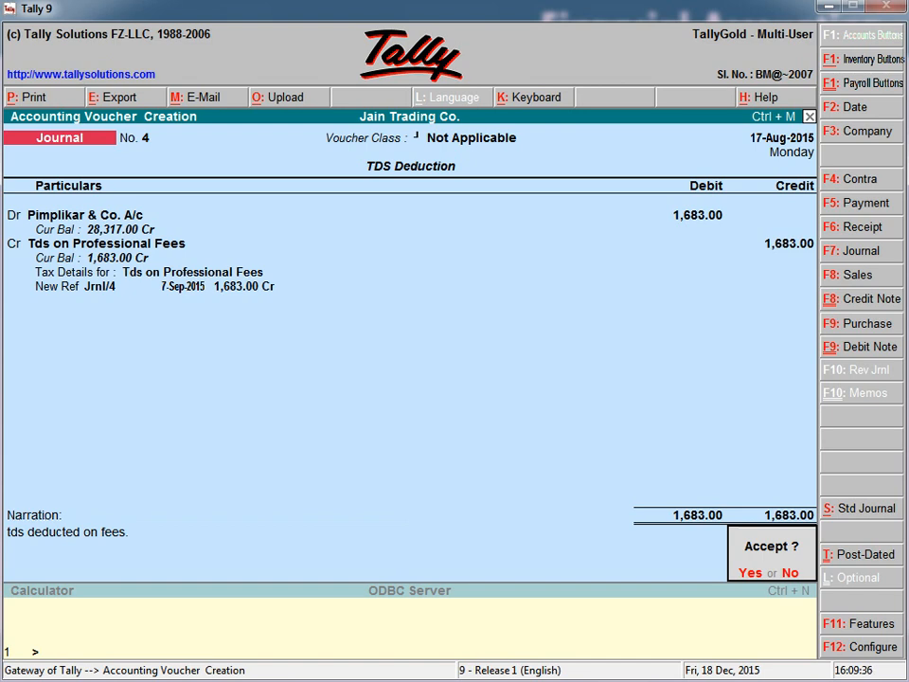
{"action": "key", "text": "Return"}
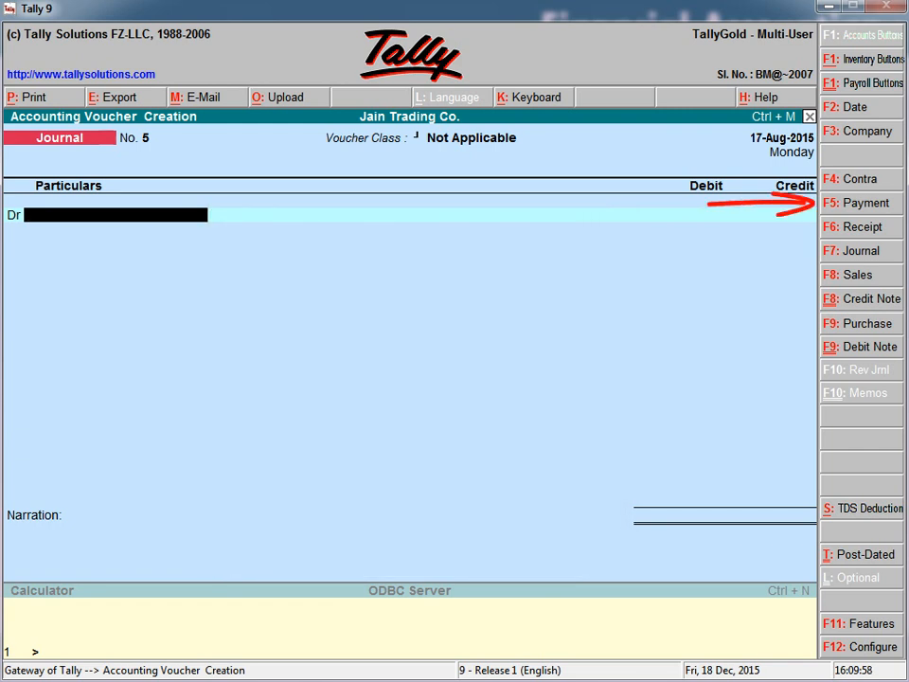
- Switch to a Payment voucher and set its date to 19-8-2015
{"action": "key", "text": "F5"}
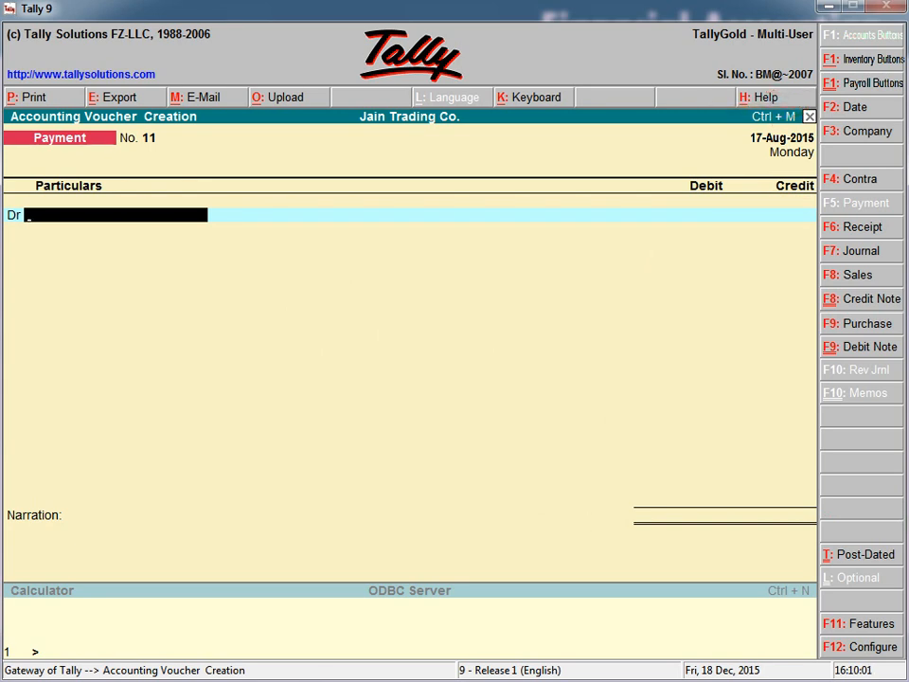
{"action": "key", "text": "F2"}
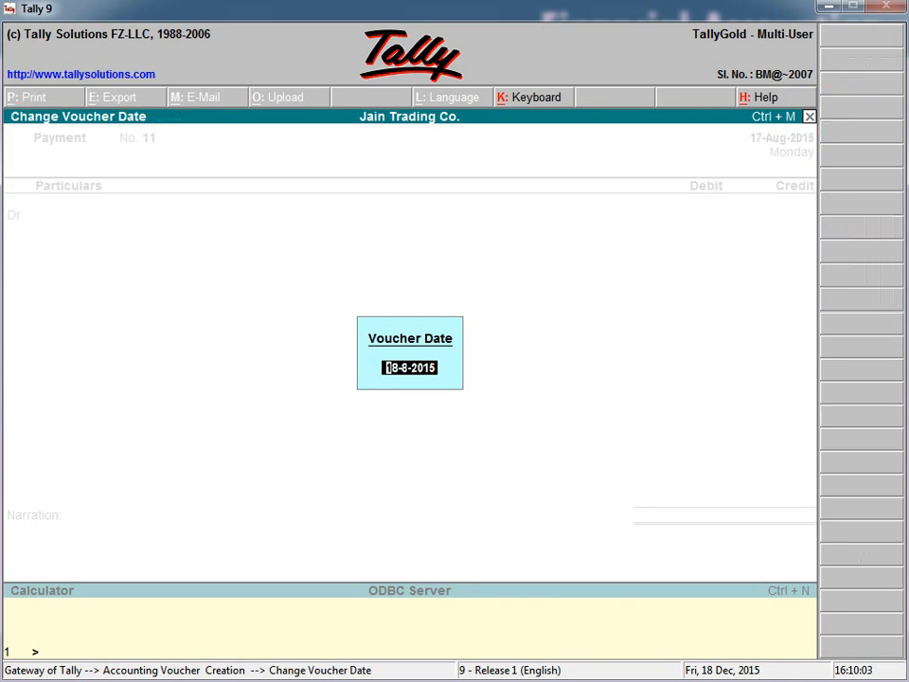
{"action": "type", "text": "19."}
{"action": "key", "text": "Return"}
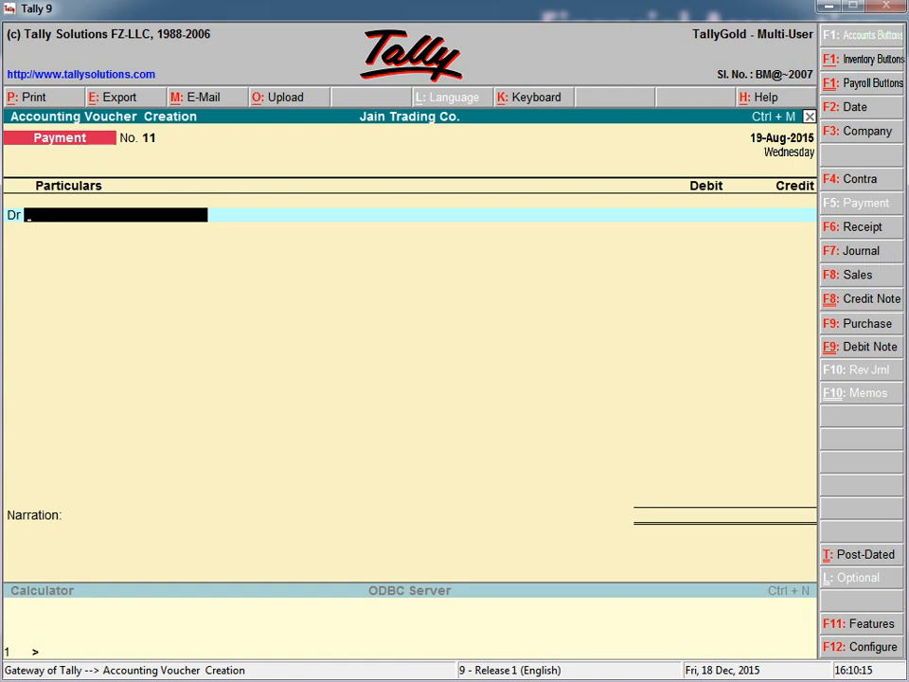
- Debit Pimplikar & Co. A/c with 28,317 in the payment voucher and adjust it as Agst Ref against pending bill 3
{"action": "type", "text": "Pi"}
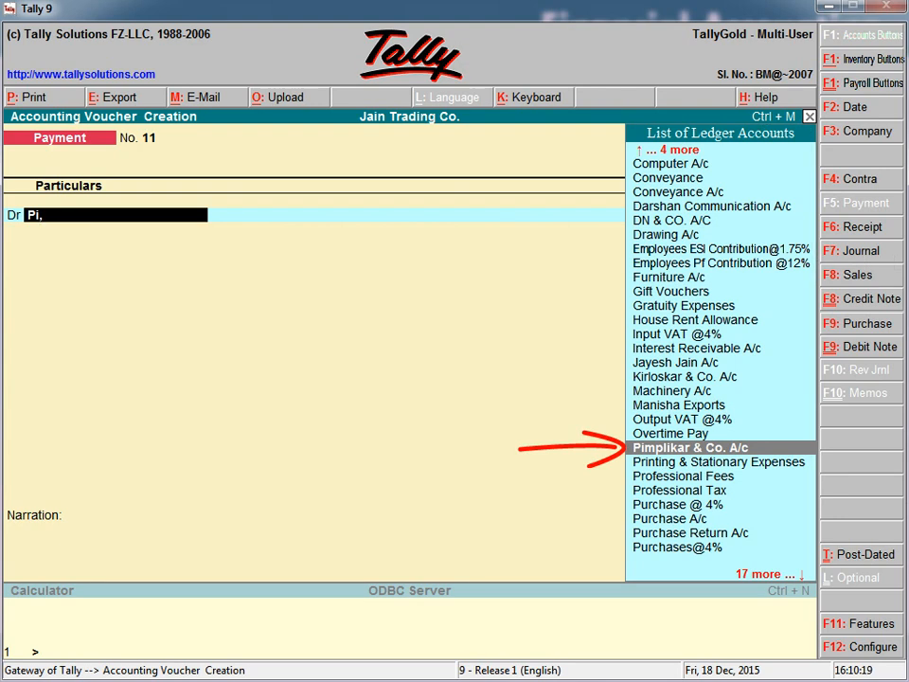
{"action": "key", "text": "Return"}
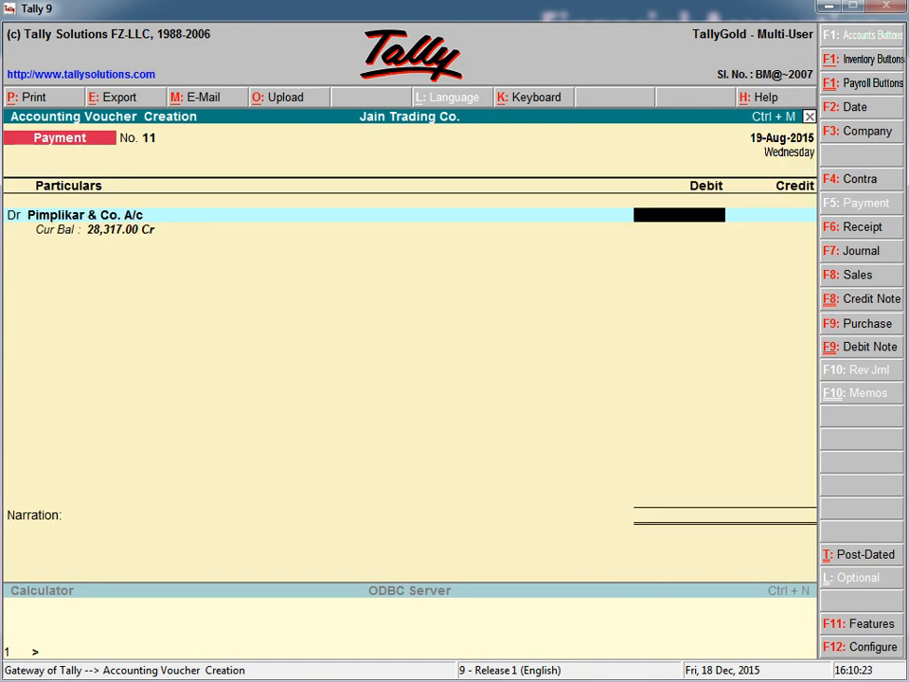
{"action": "type", "text": "28317"}
{"action": "key", "text": "Return"}
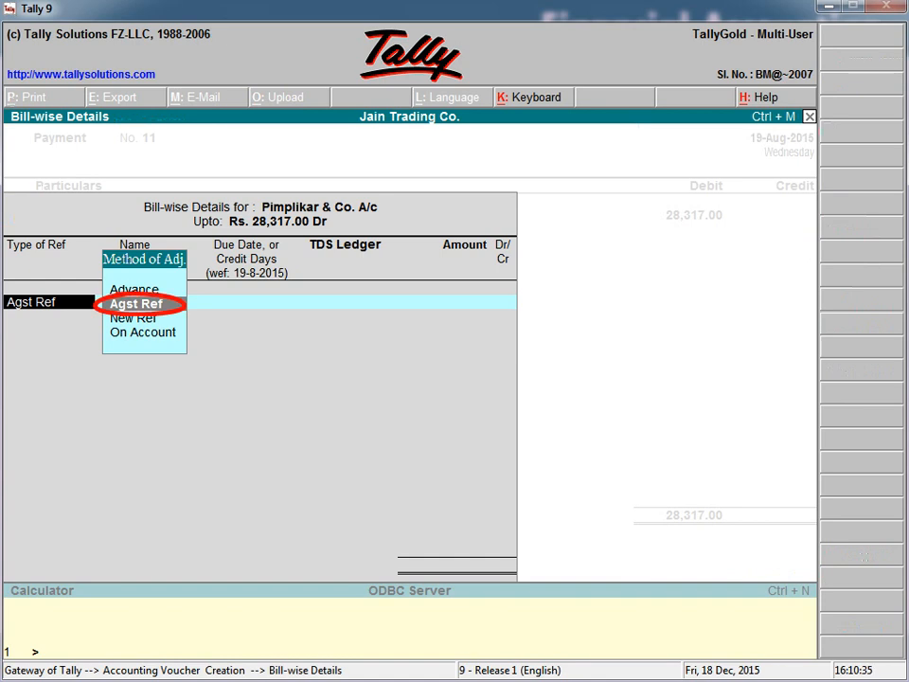
{"action": "key", "text": "Return"}
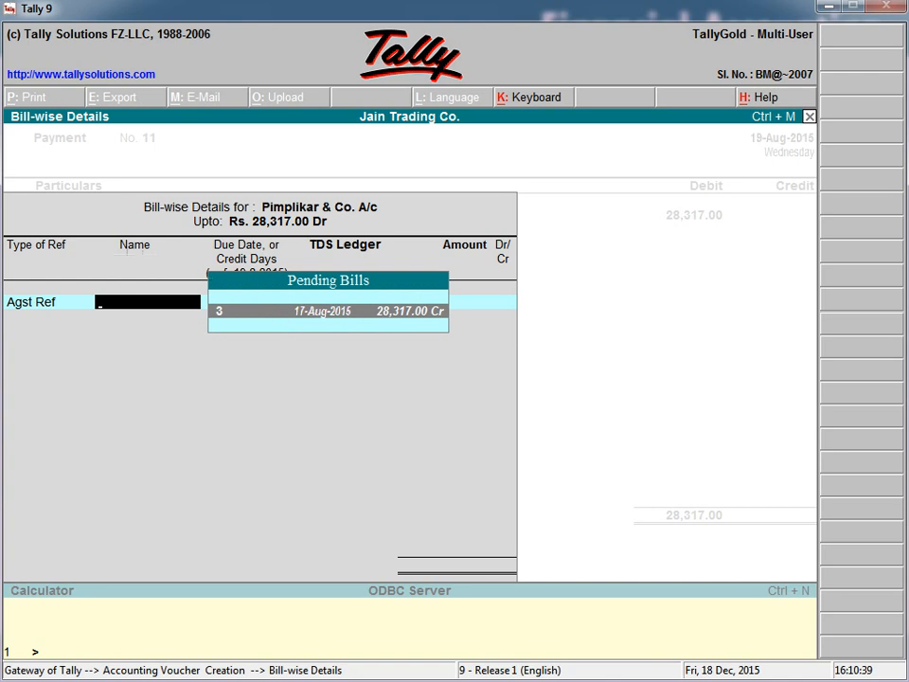
{"action": "key", "text": "Return"}
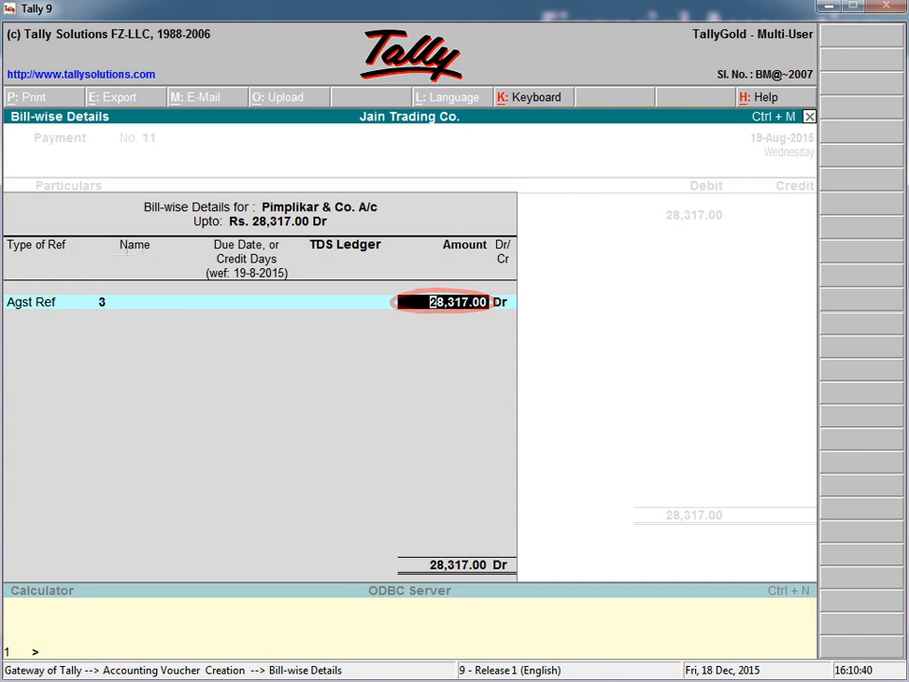
{"action": "key", "text": "Return"}
{"action": "key", "text": "Return"}
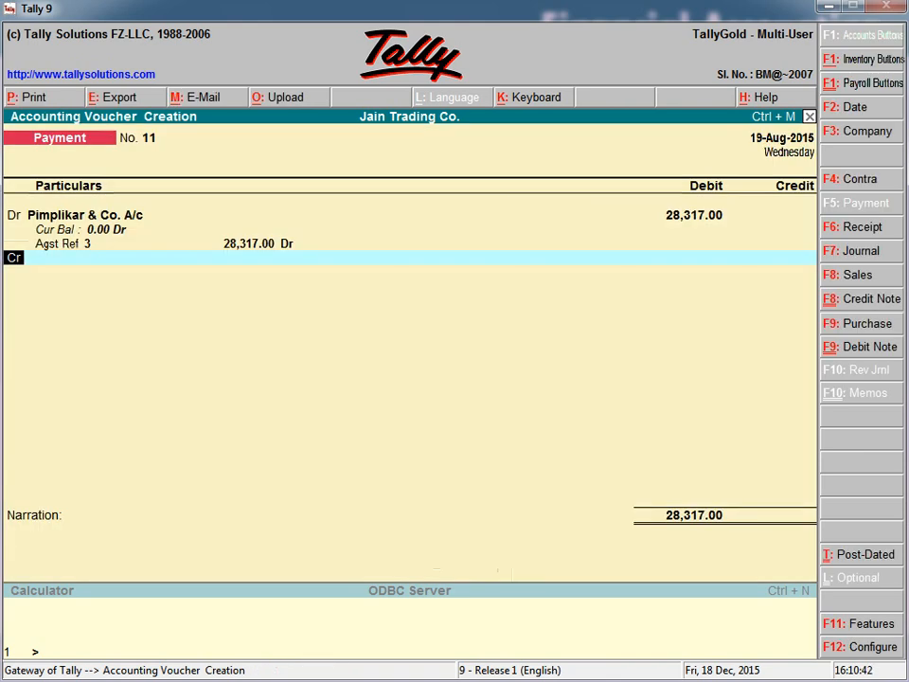
- Credit I C I C I Bank A/c with 28,317, keeping the cheque in the name of Pimplikar & Co. A/c and crossed A/c Payee
{"action": "key", "text": "Return"}
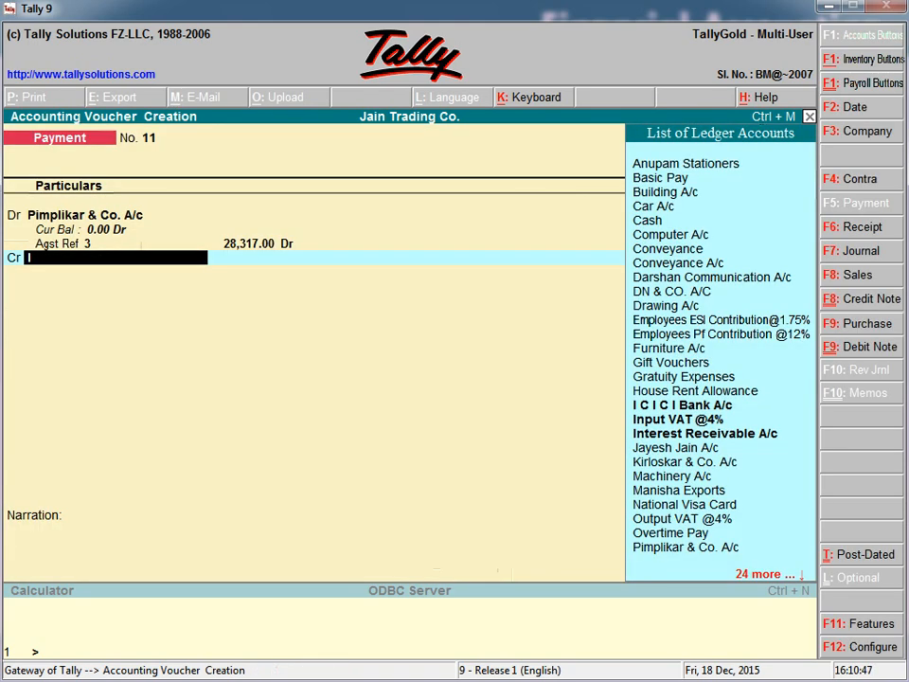
{"action": "type", "text": "Ic"}
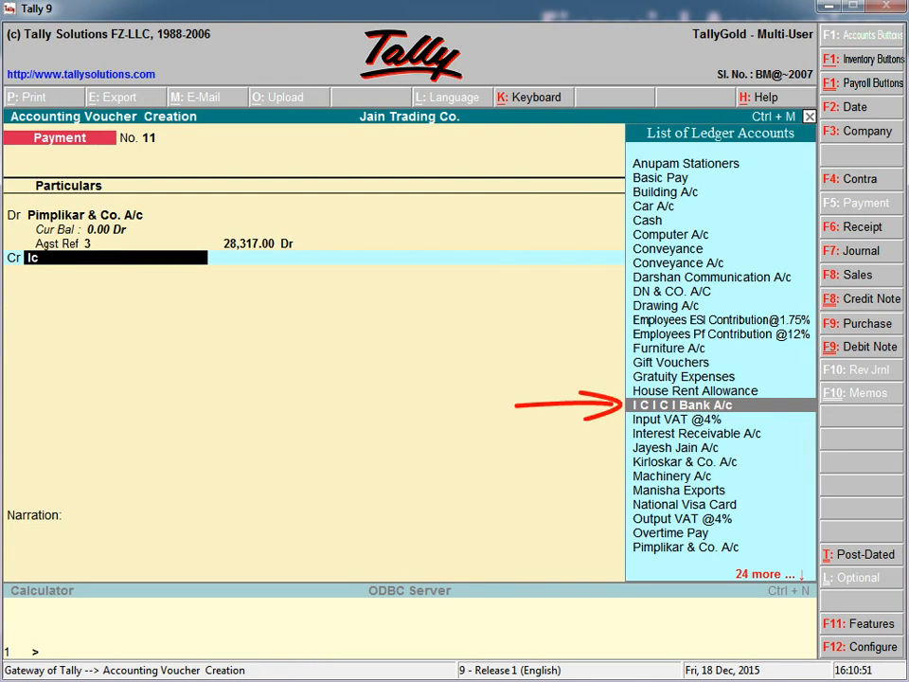
{"action": "key", "text": "Return"}
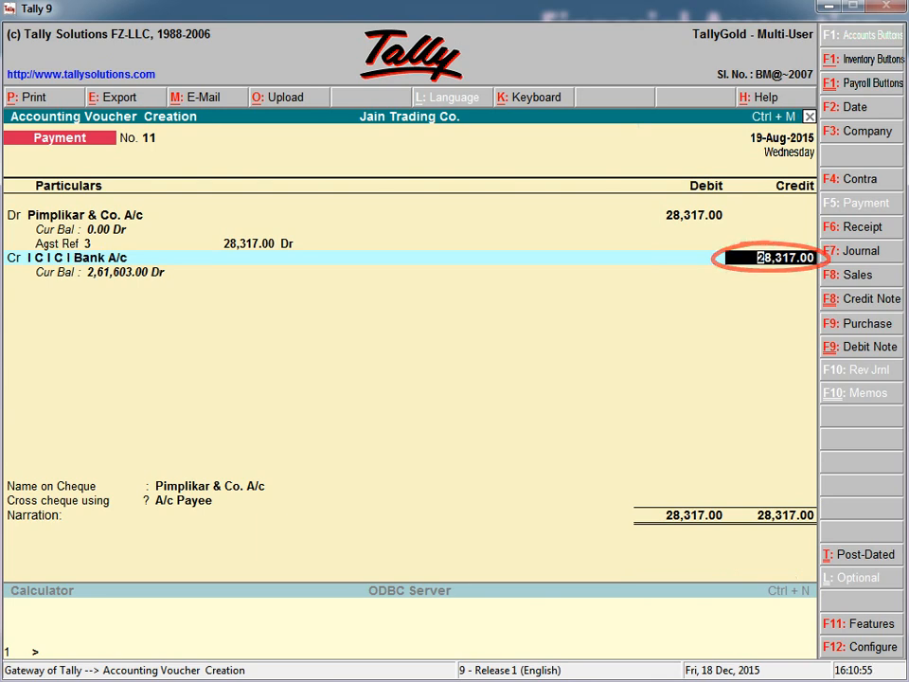
{"action": "key", "text": "Return"}
{"action": "key", "text": "Return"}
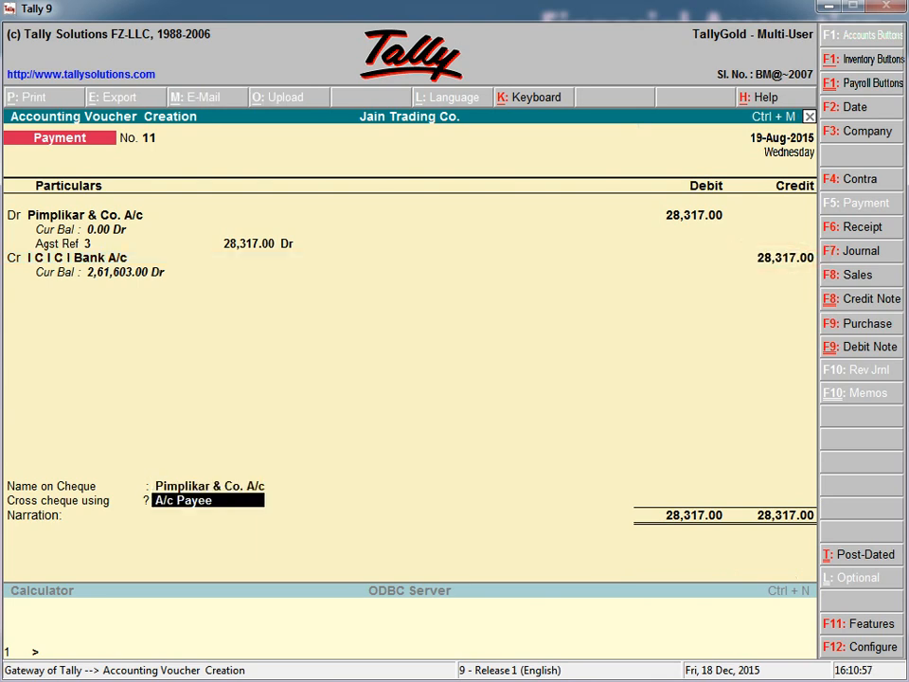
{"action": "key", "text": "Return"}
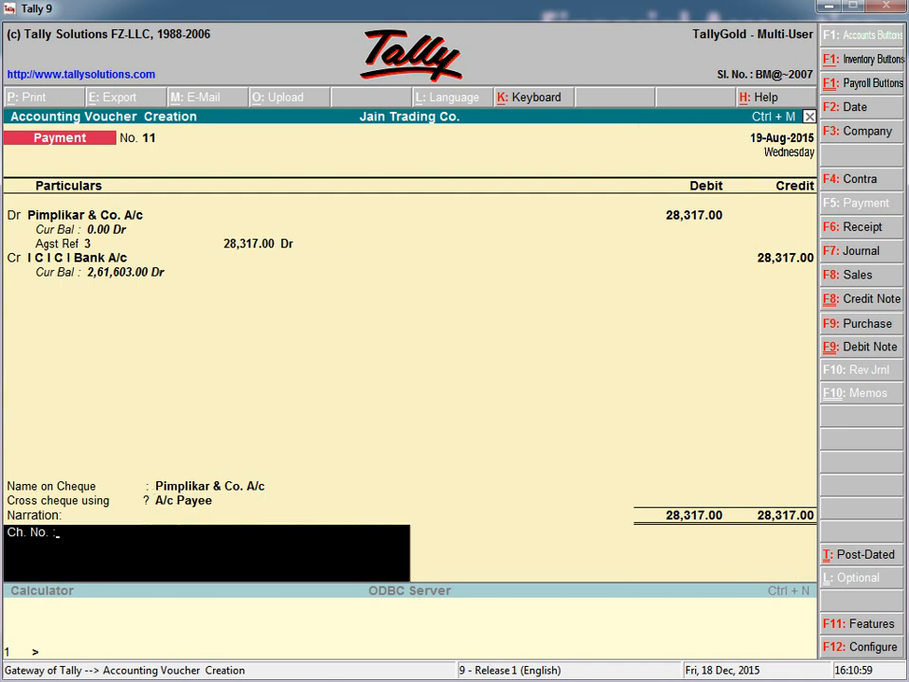
- Enter cheque number 124561 in the narration, save the payment voucher to Pimplikar & Co. and leave voucher entry
{"action": "type", "text": "124561"}
{"action": "key", "text": "Return"}
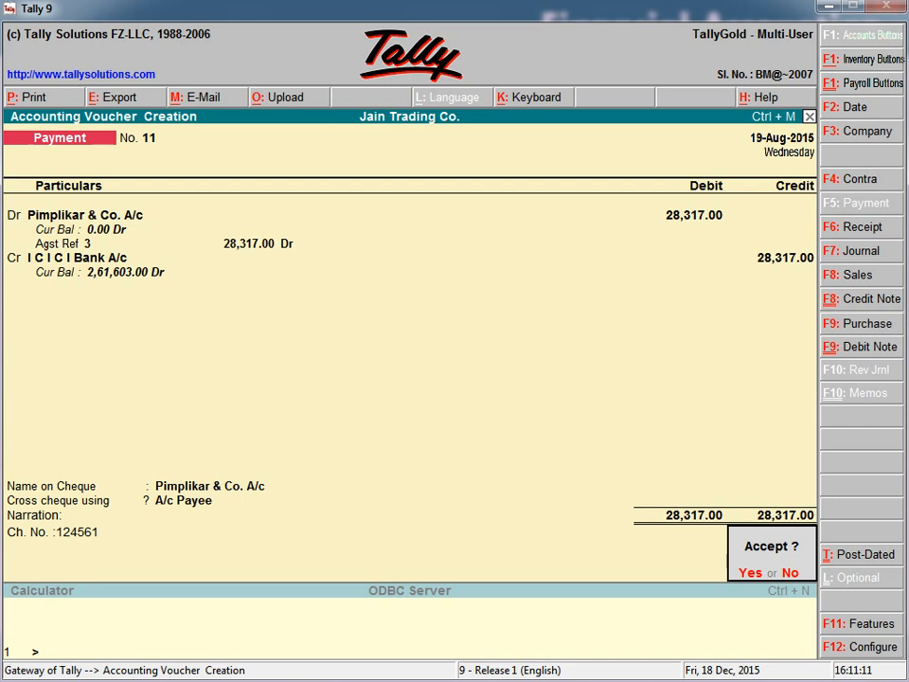
{"action": "key", "text": "Return"}
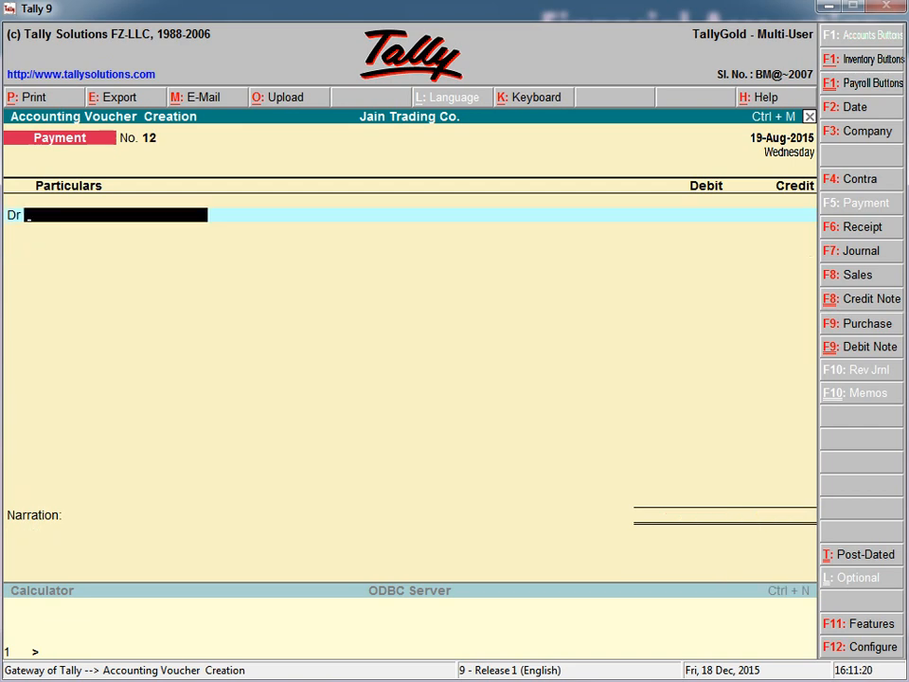
{"action": "key", "text": "Escape"}
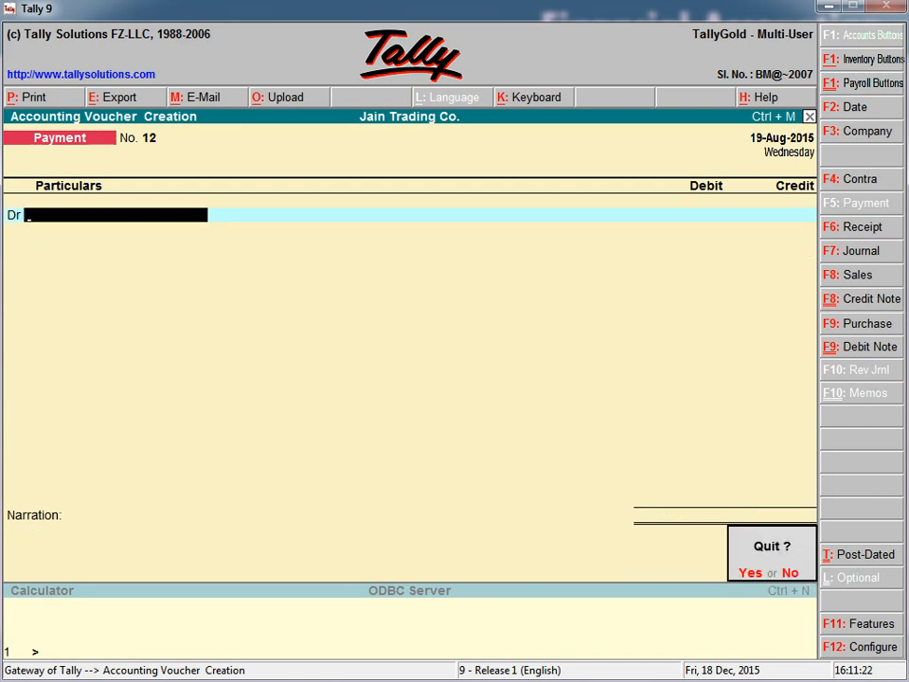
{"action": "key", "text": "Return"}
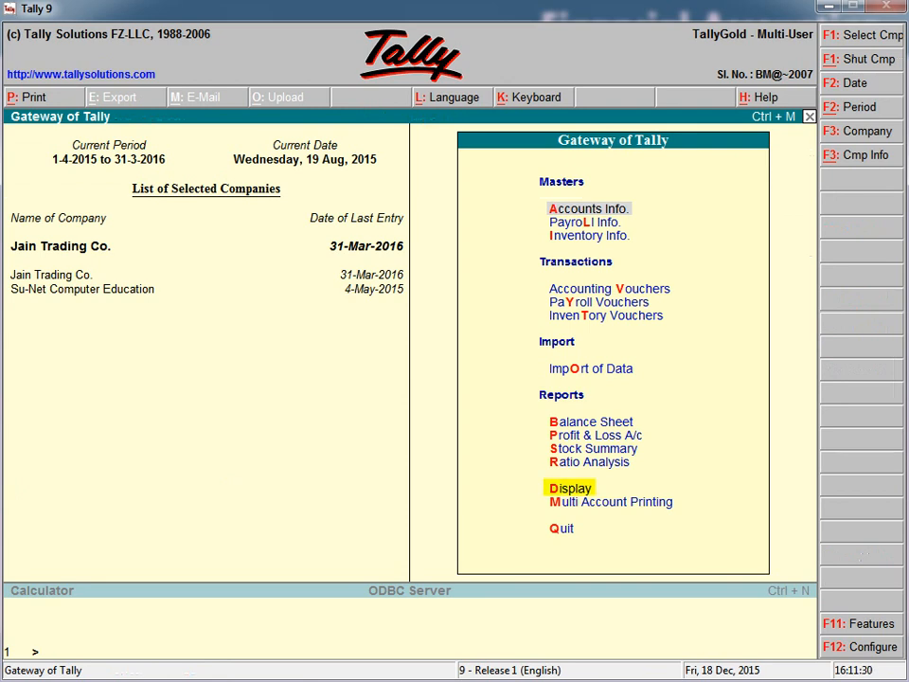
- Look through the TDS report options among the statutory reports and return to the Display Menu
{"action": "key", "text": "d"}
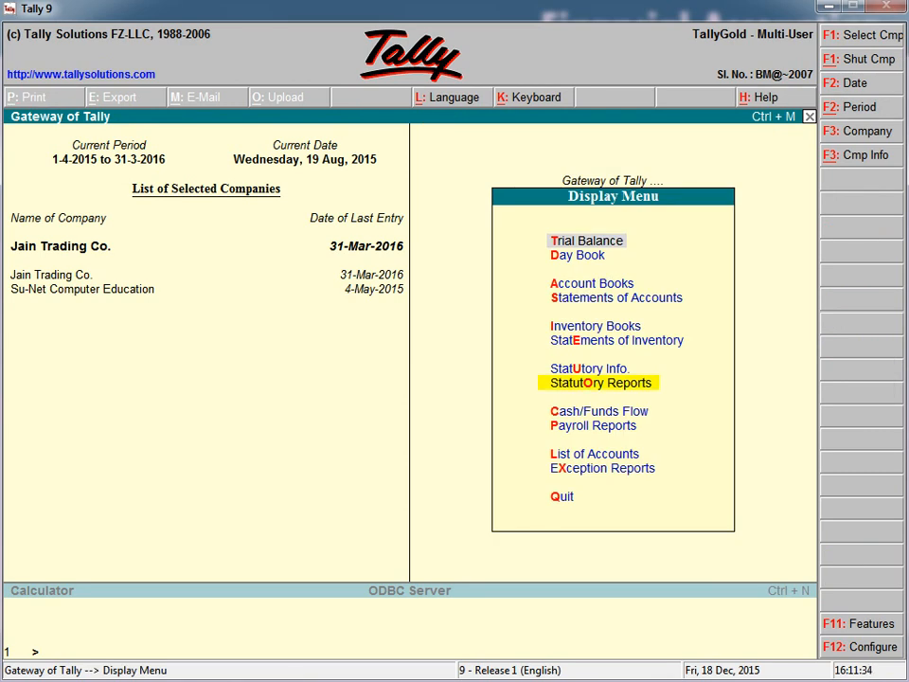
{"action": "key", "text": "o"}
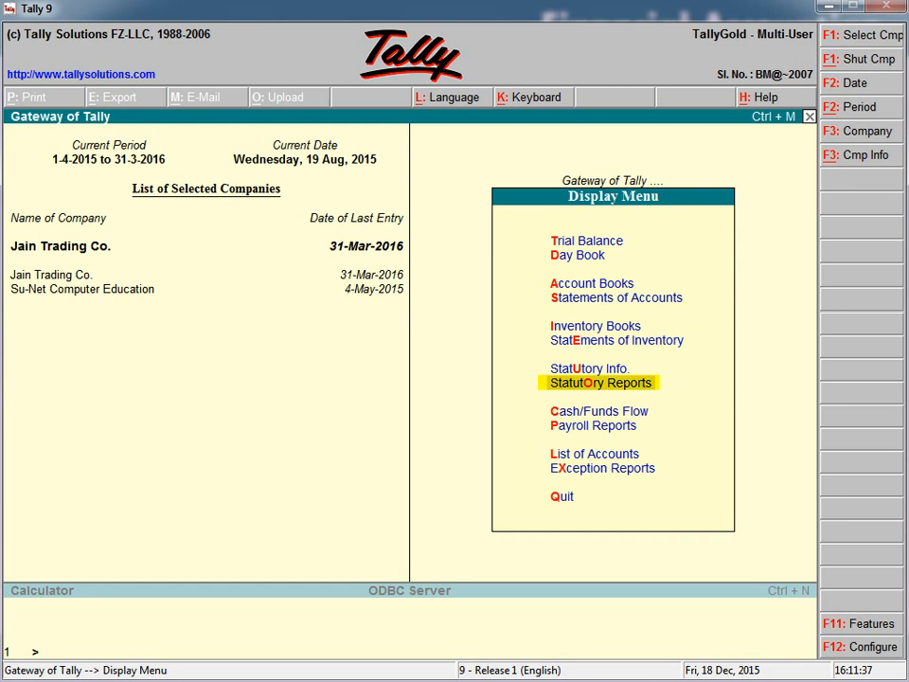
{"action": "key", "text": "Return"}
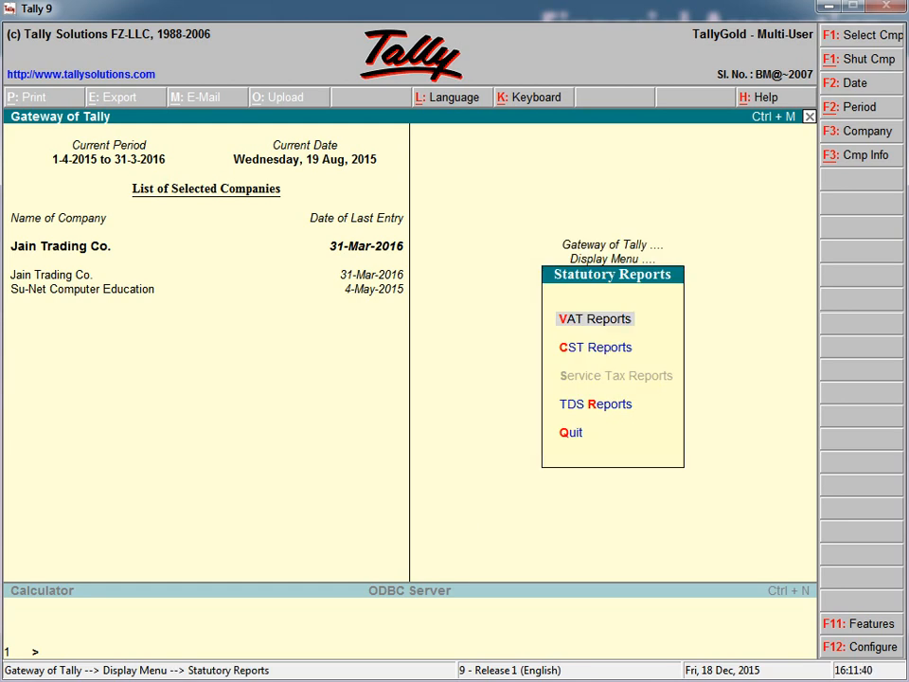
{"action": "key", "text": "r"}
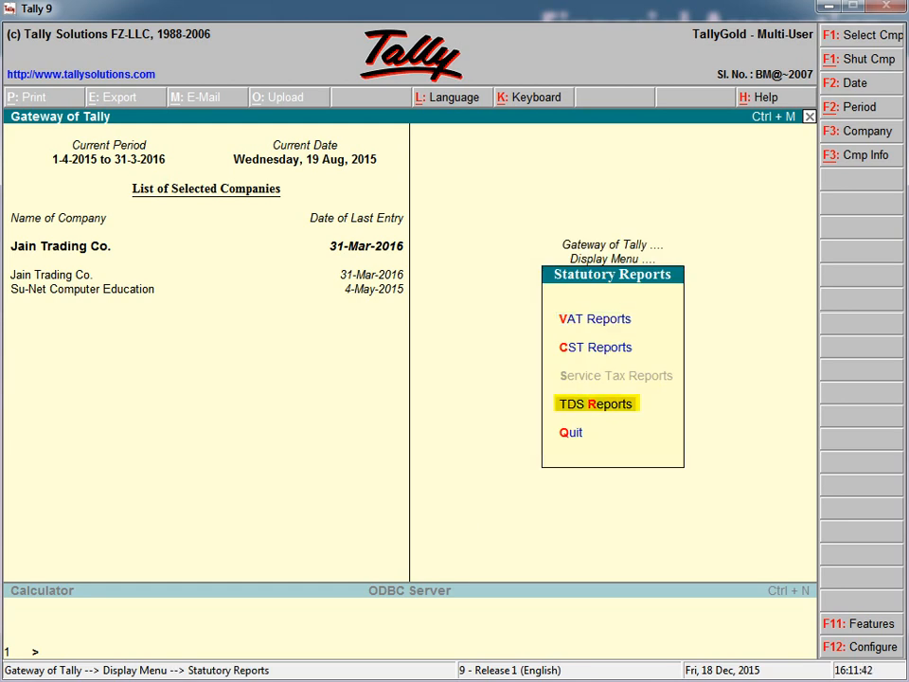
{"action": "key", "text": "Return"}
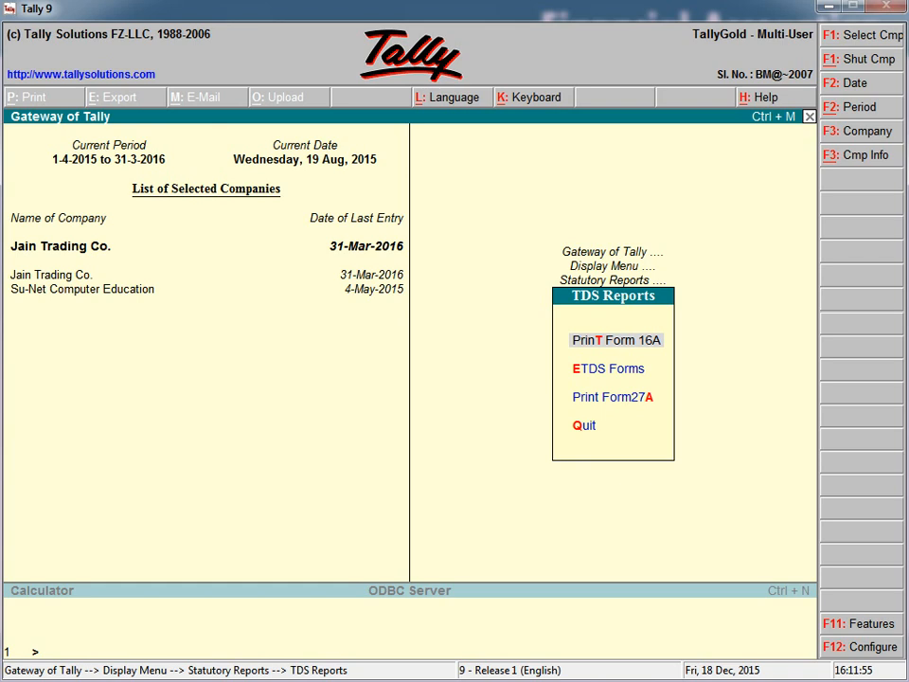
{"action": "left_click", "coordinate": [584, 425]}
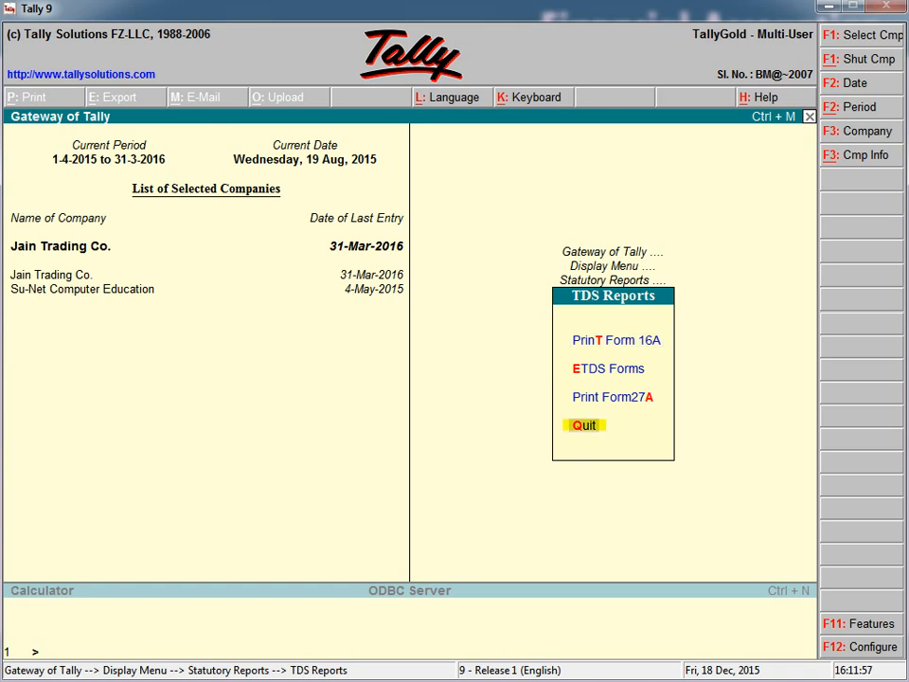
{"action": "key", "text": "Return"}
{"action": "key", "text": "Down"}
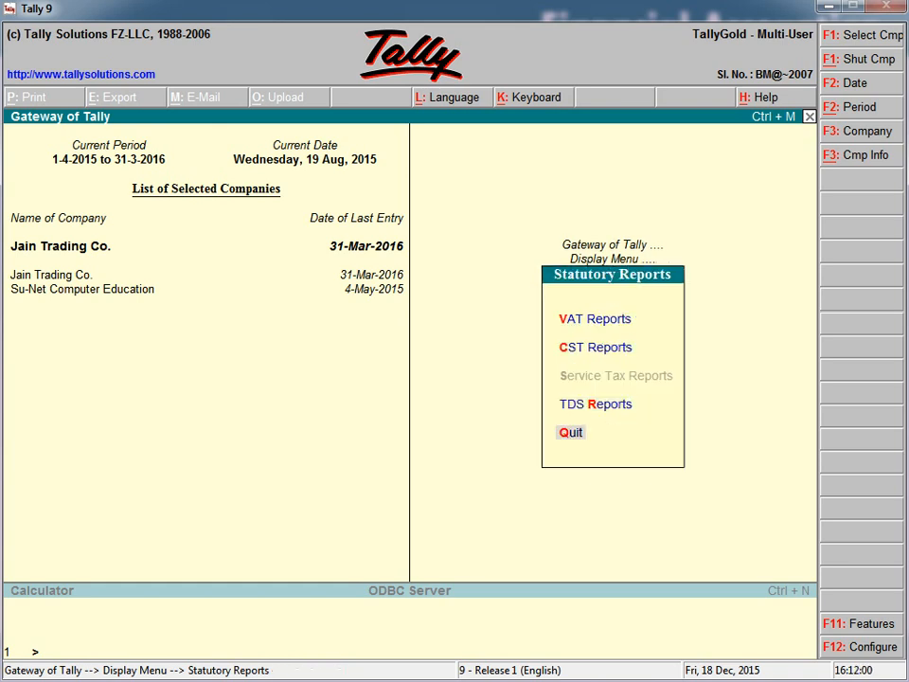
{"action": "key", "text": "Return"}
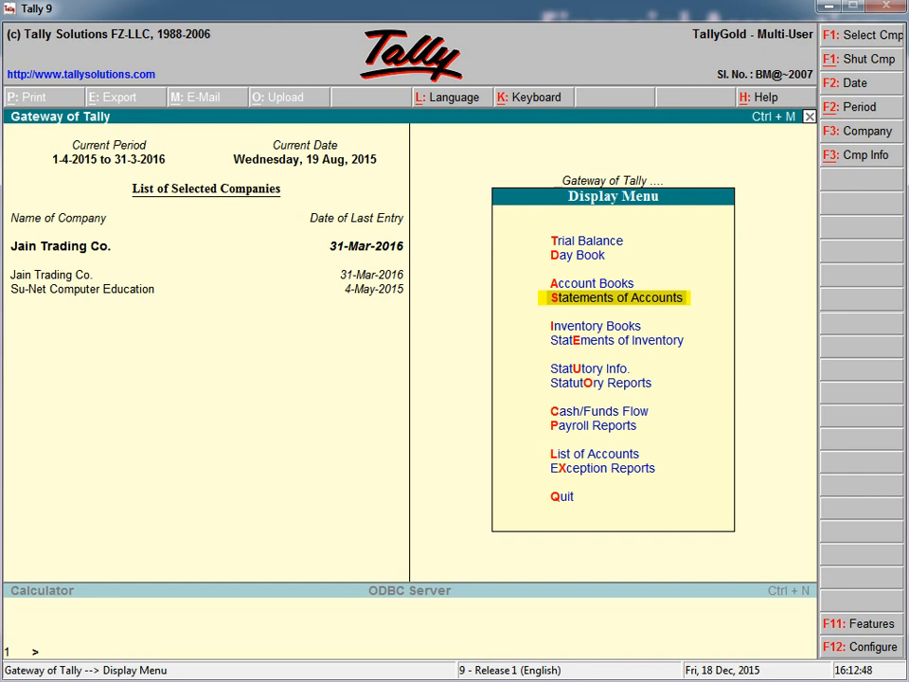
- Review the TDS Computation report's Tds on Professional Fees line for Pimplikar & Co. A/c and return to the Gateway of Tally
{"action": "key", "text": "Return"}
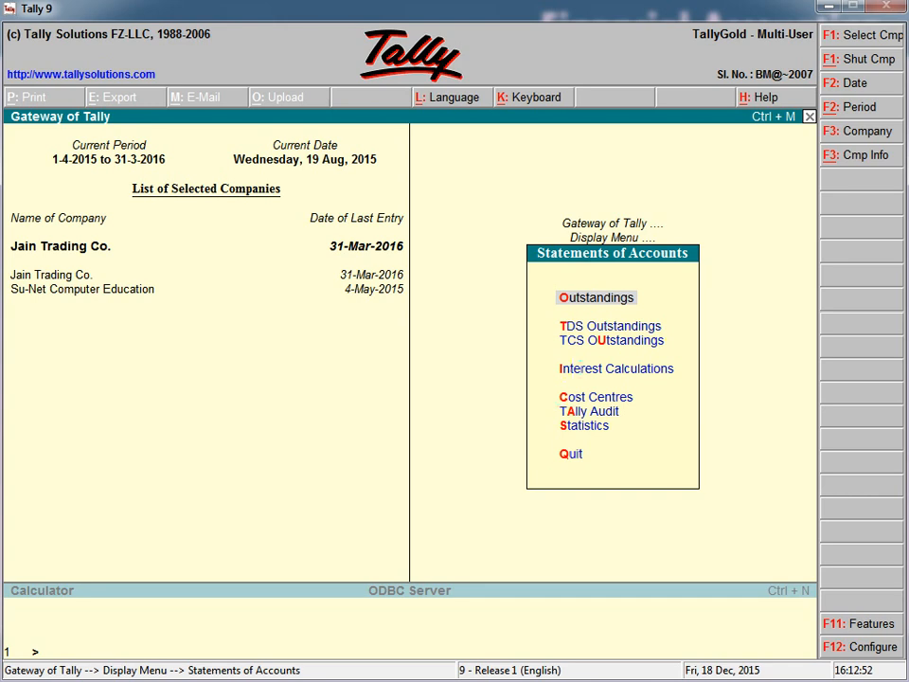
{"action": "key", "text": "Down"}
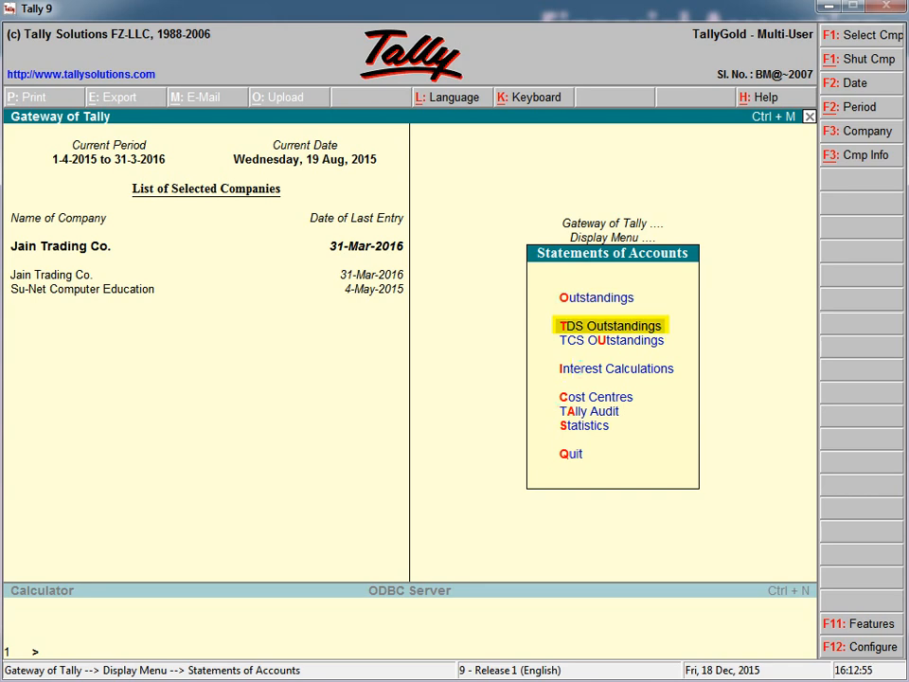
{"action": "key", "text": "Return"}
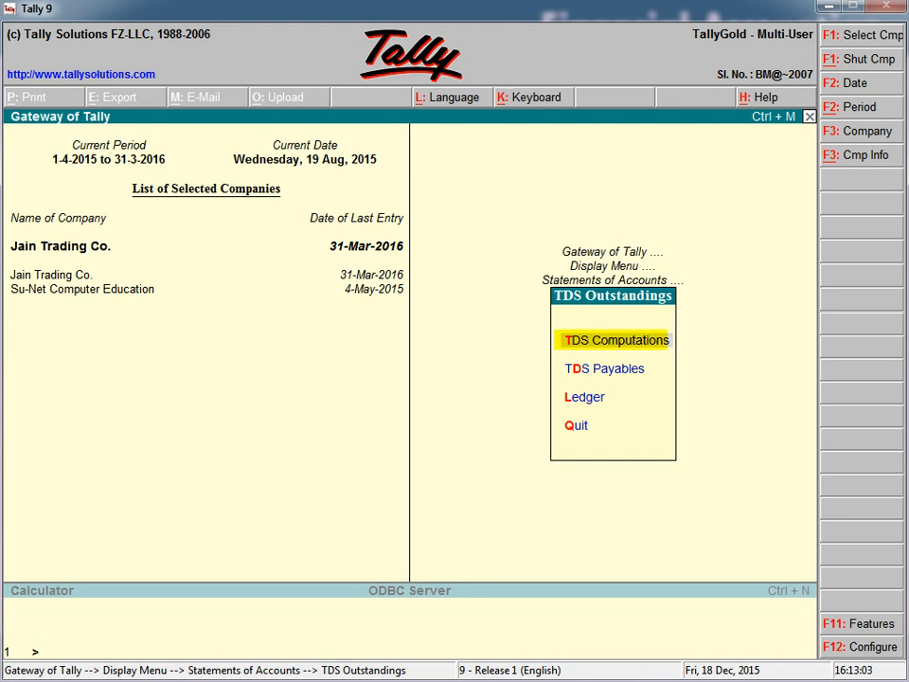
{"action": "key", "text": "Return"}
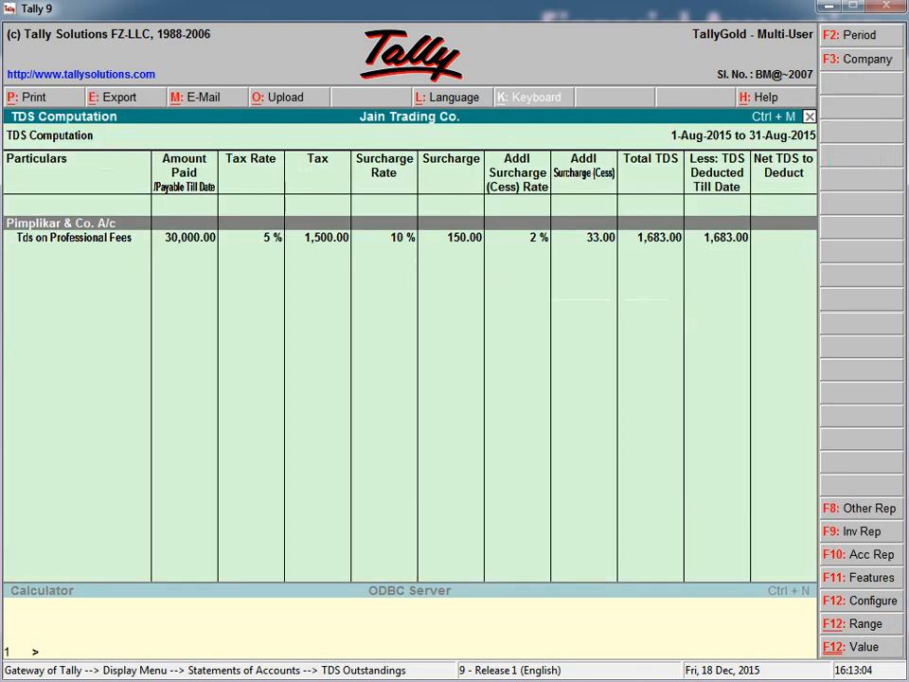
{"action": "key", "text": "Down"}
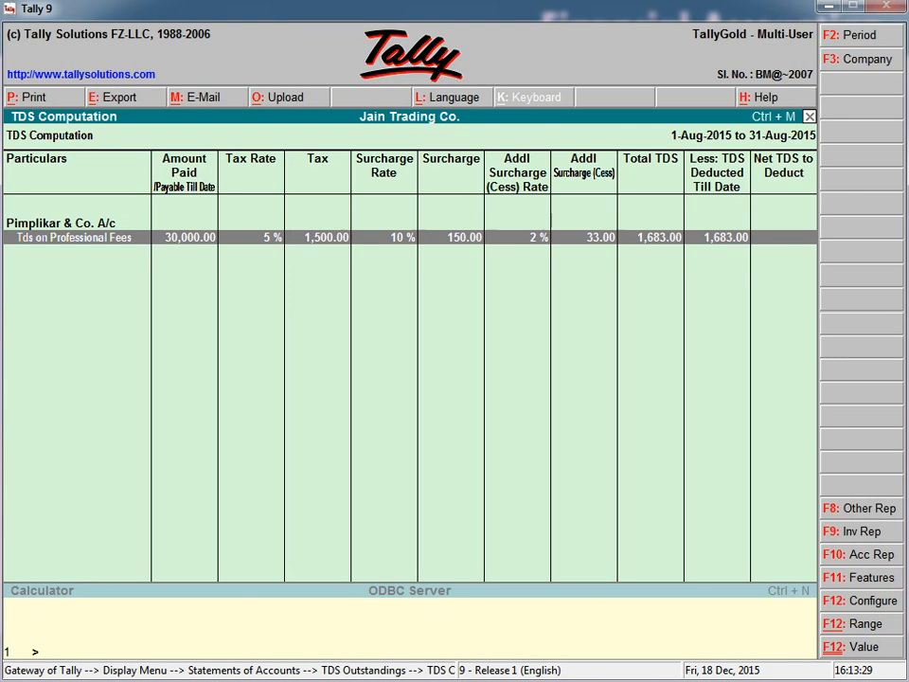
{"action": "key", "text": "Escape"}
{"action": "key", "text": "Escape"}
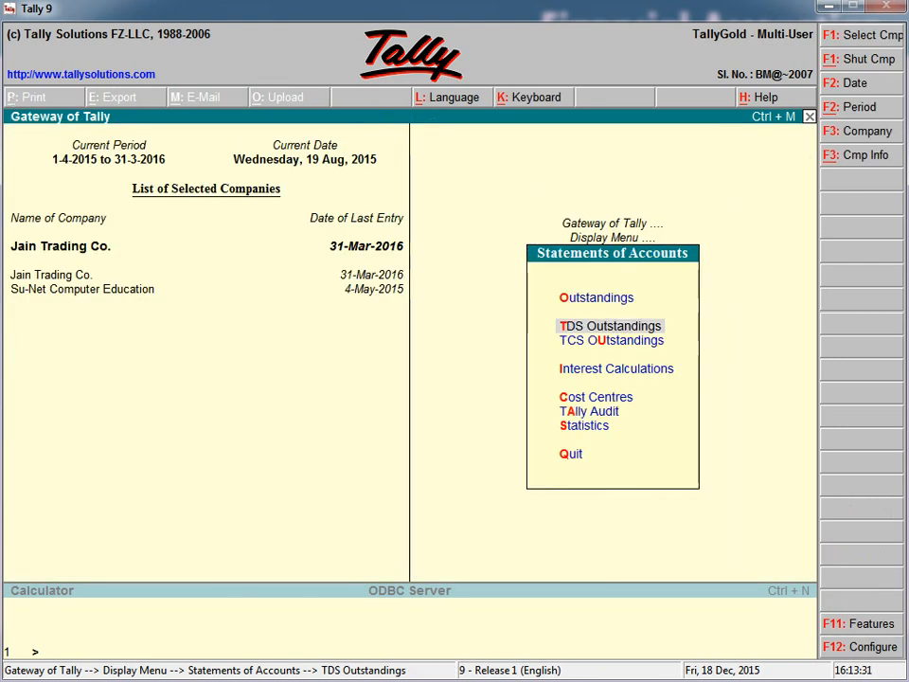
{"action": "key", "text": "Escape"}
{"action": "key", "text": "Escape"}
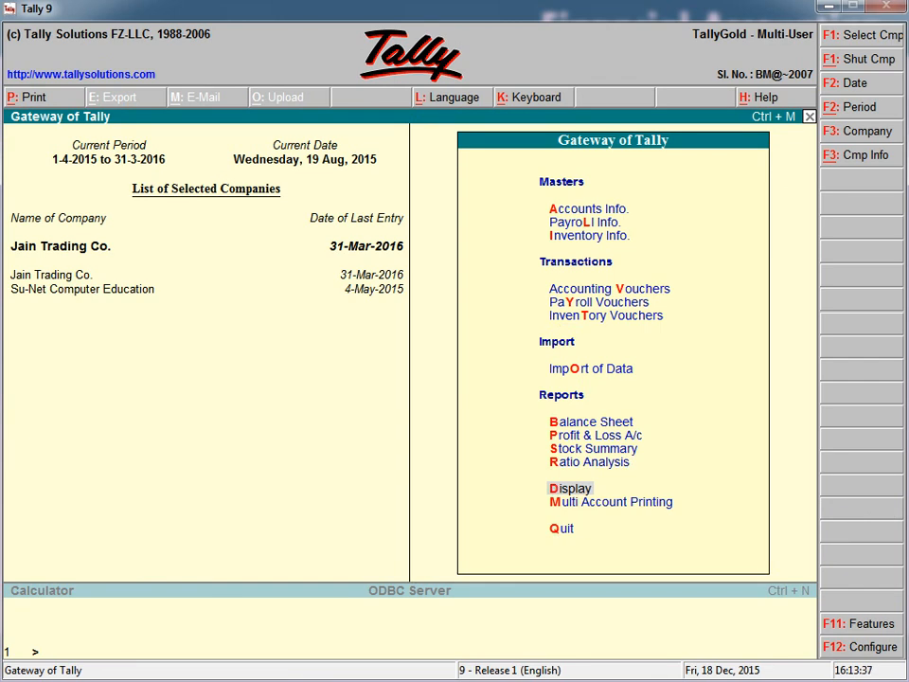
- Start a payment voucher debiting Tds on Professional Fees with 1,683, adjusted as Agst Ref against TDS payable Jrnl/4
{"action": "left_click", "coordinate": [609, 289]}
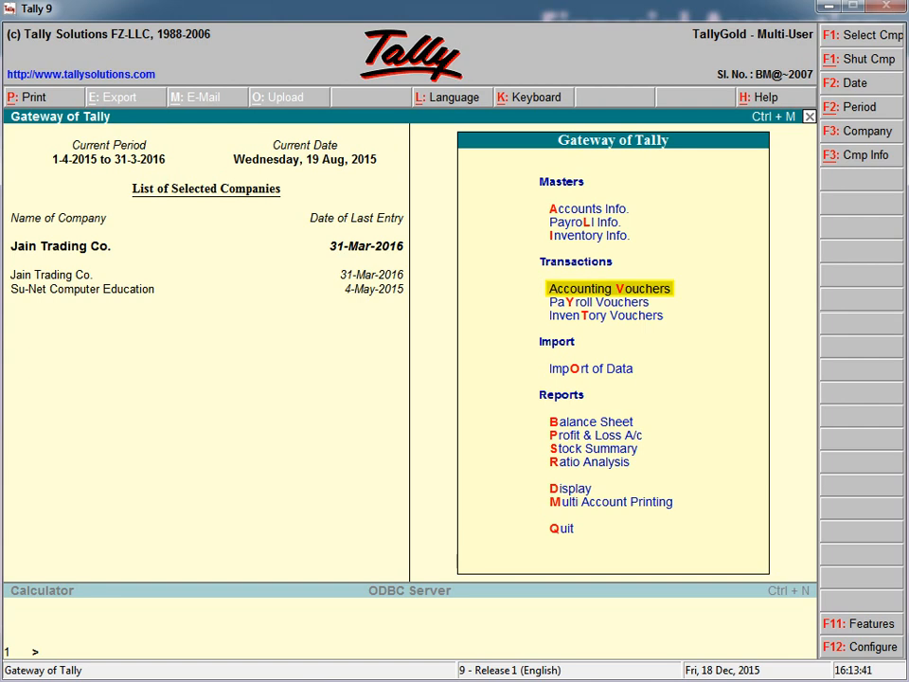
{"action": "key", "text": "Return"}
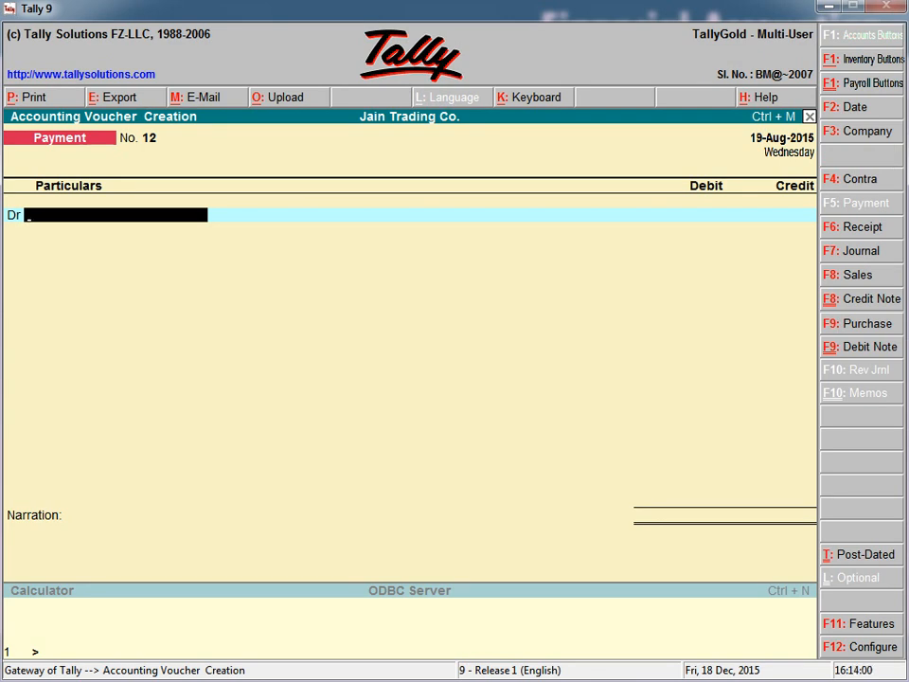
{"action": "type", "text": "T"}
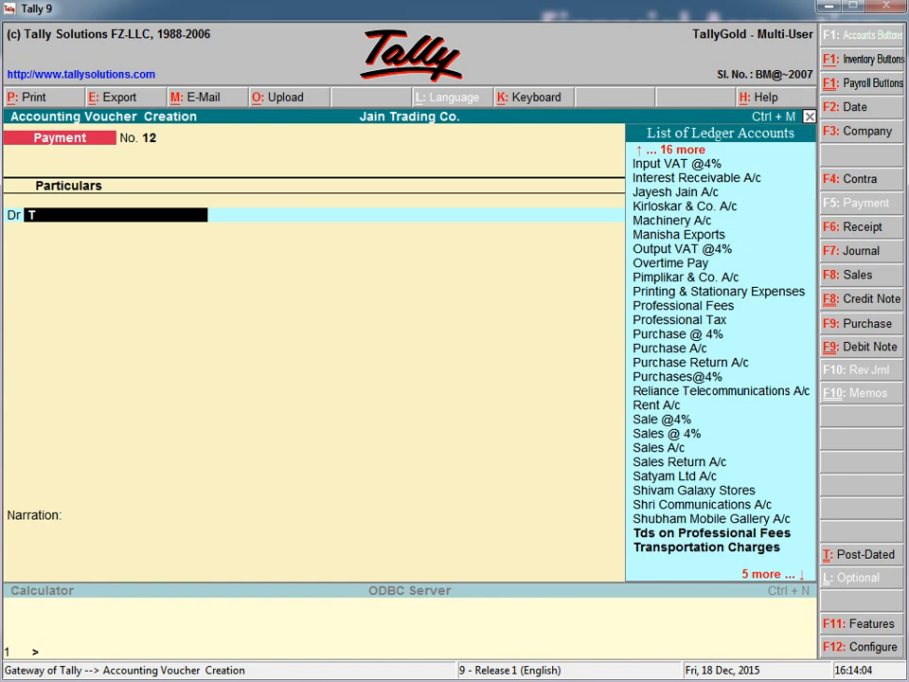
{"action": "type", "text": "ds"}
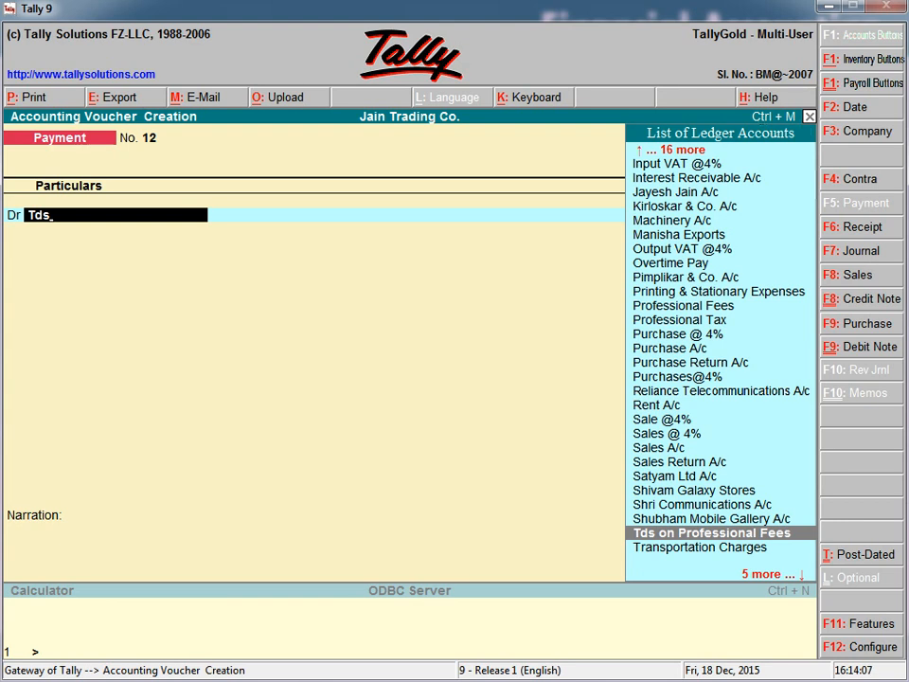
{"action": "key", "text": "Return"}
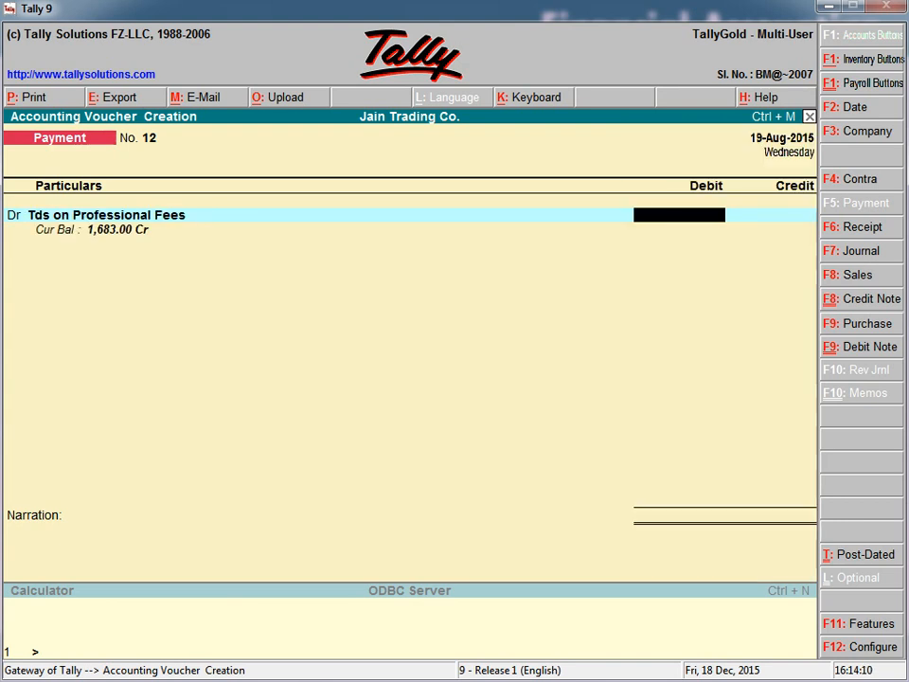
{"action": "type", "text": "1683"}
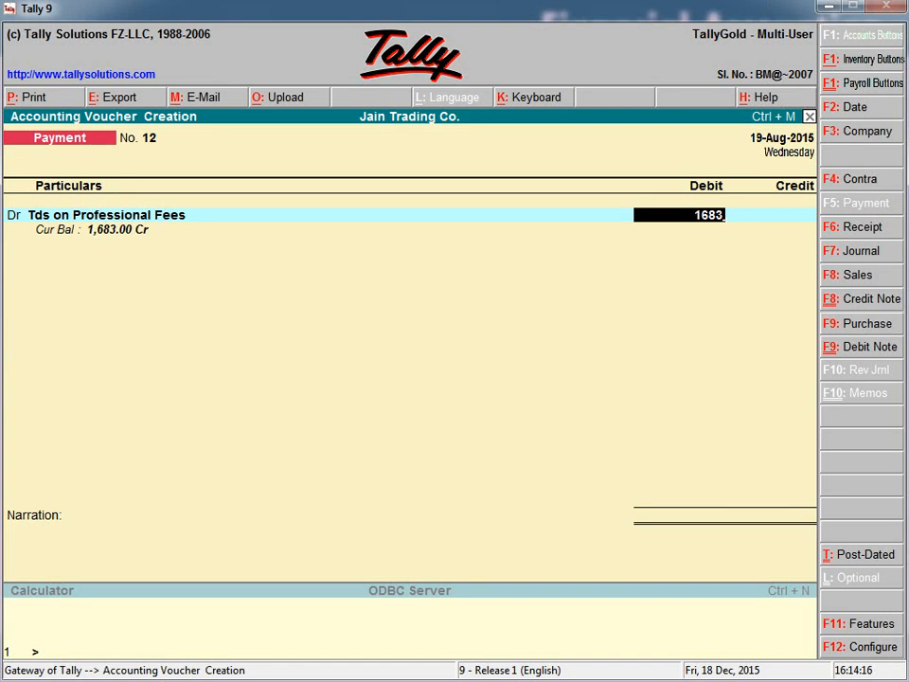
{"action": "key", "text": "Return"}
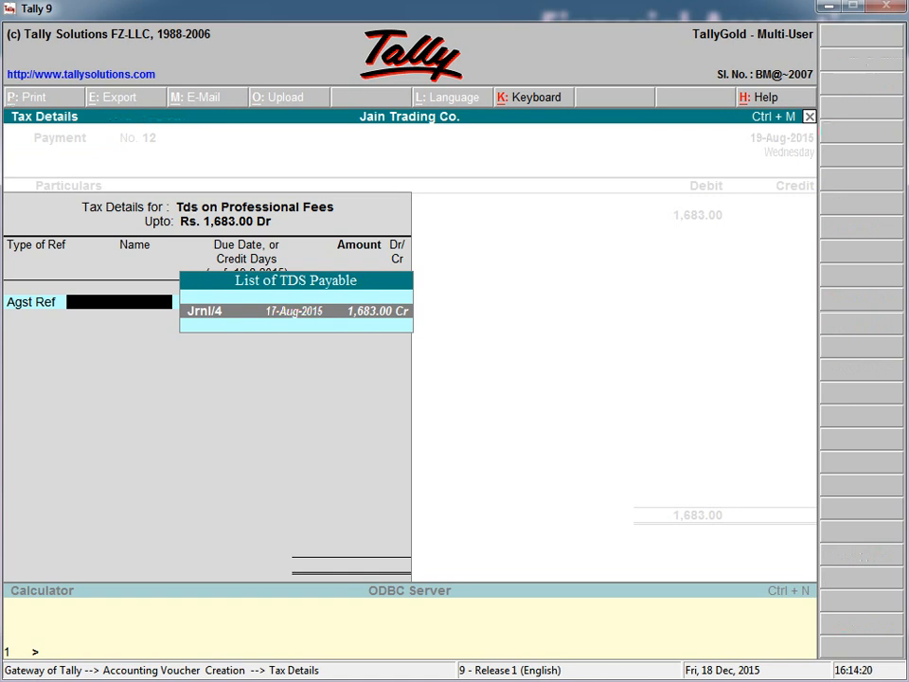
{"action": "key", "text": "Return"}
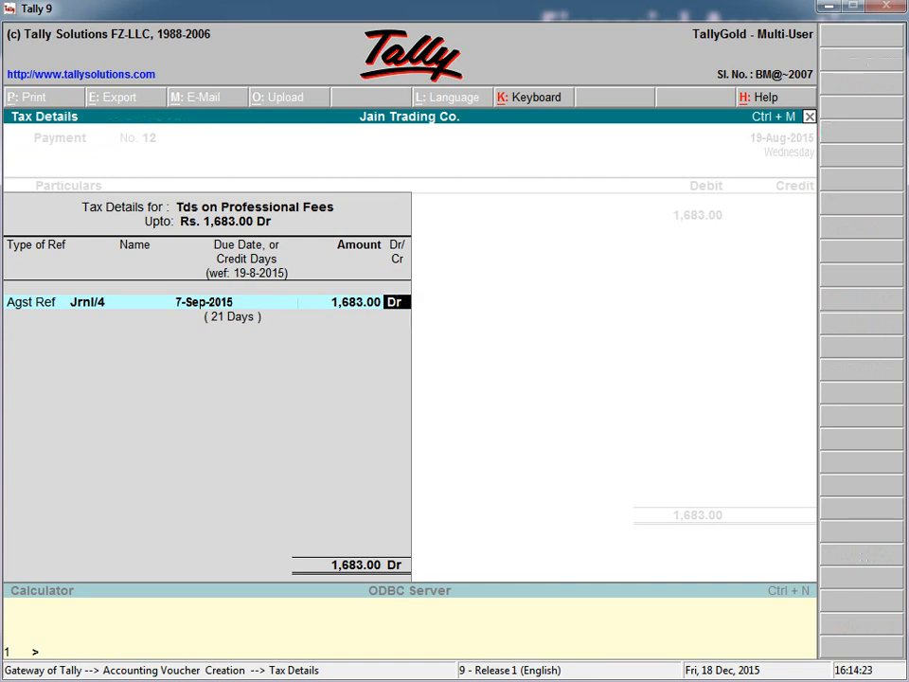
{"action": "key", "text": "Return"}
{"action": "key", "text": "Return"}
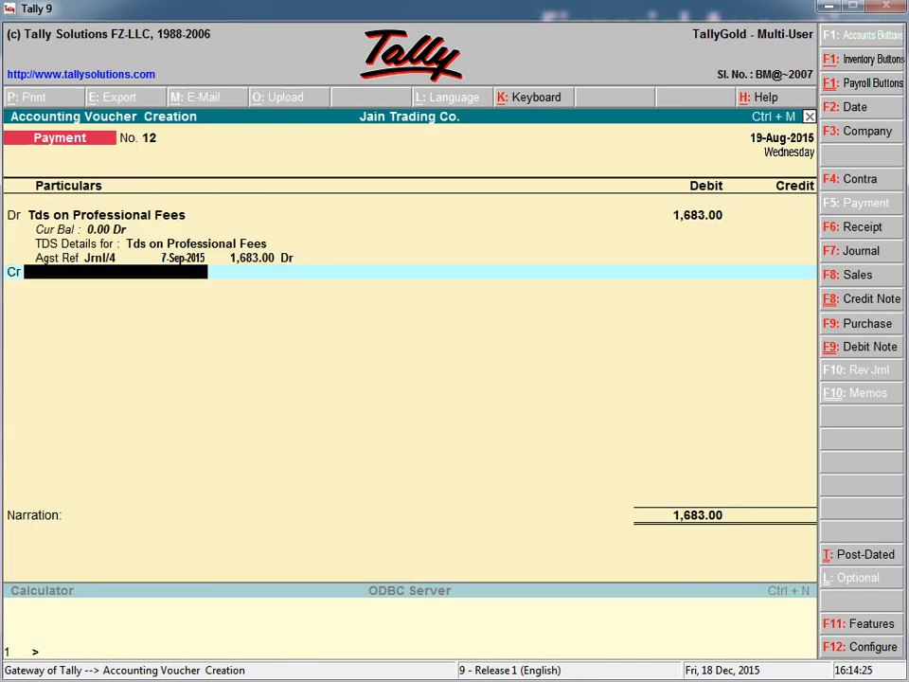
- Credit I C I C I Bank A/c with 1,683 in the TDS payment voucher
{"action": "type", "text": "Ic"}
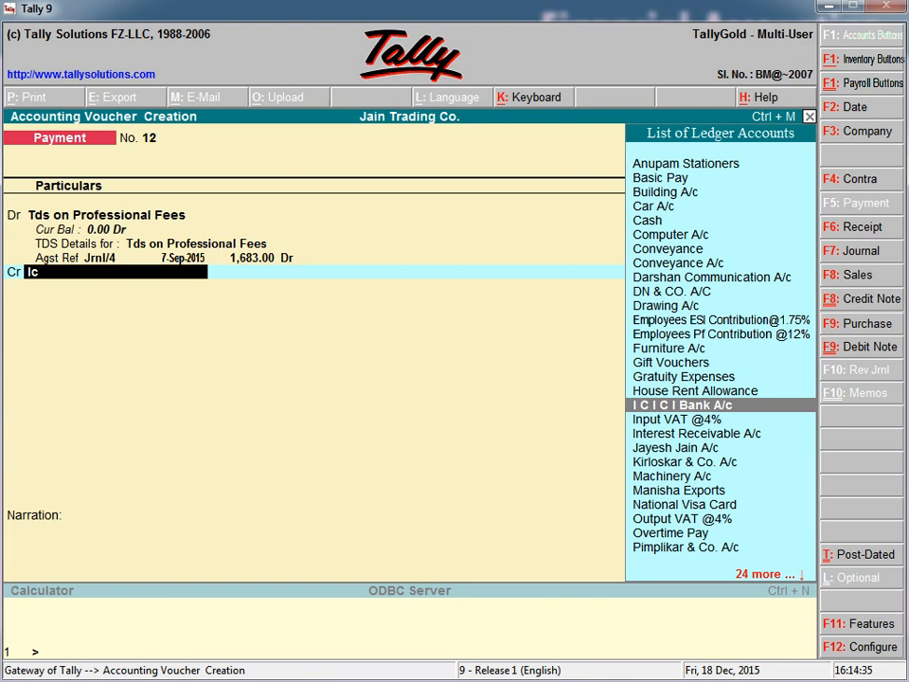
{"action": "key", "text": "Return"}
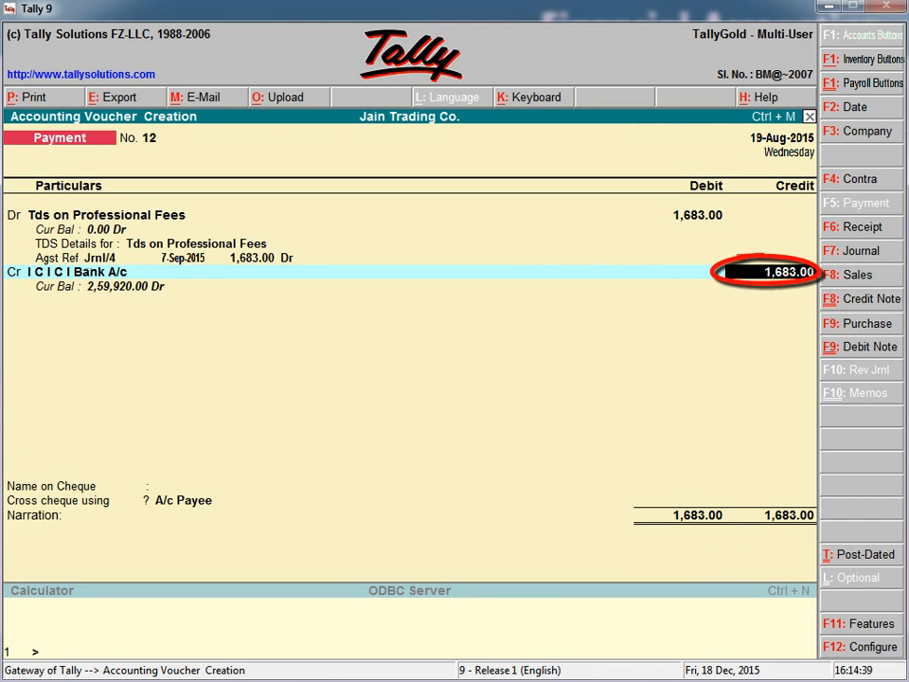
{"action": "key", "text": "Return"}
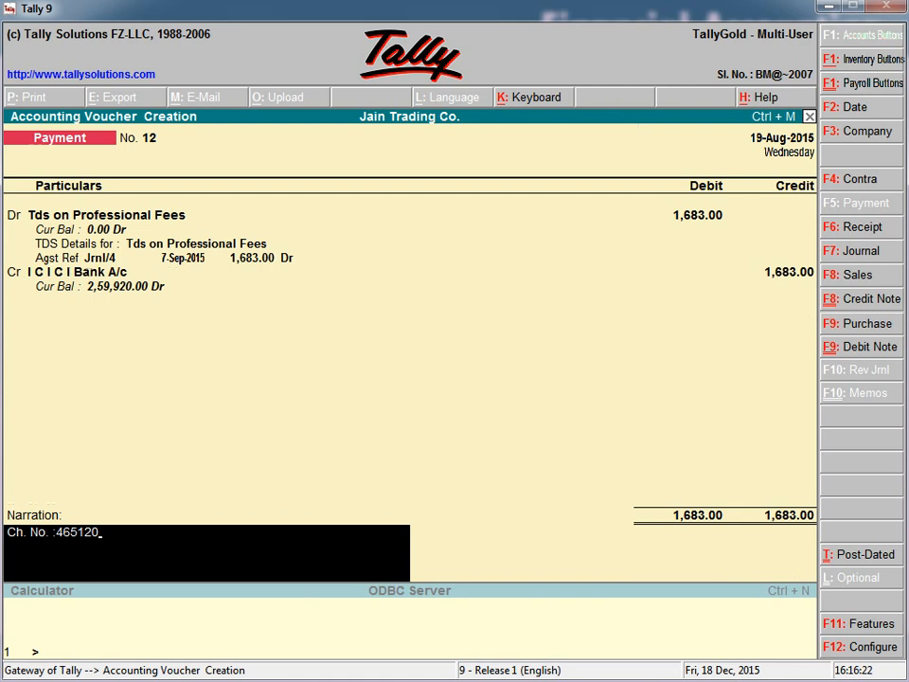
- Add the narration "Ch. No. :465120 tds paid to govt. by challan no.123." and save the TDS payment voucher
{"action": "type", "text": "td"}
{"action": "type", "text": "s"}
{"action": "type", "text": " paid to go"}
{"action": "type", "text": "ch. by challan no.123."}
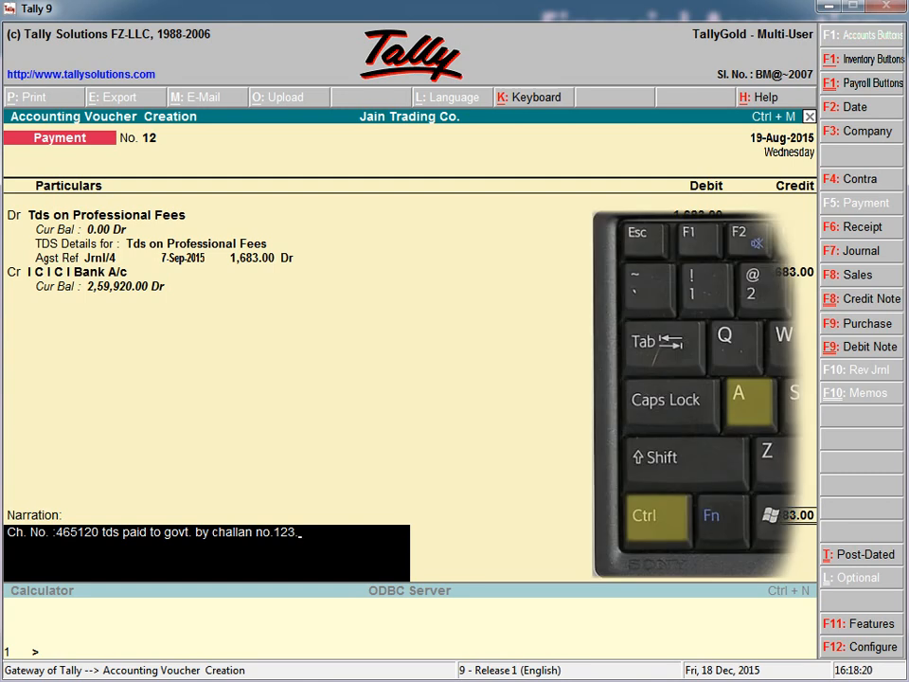
{"action": "key", "text": "ctrl+a"}
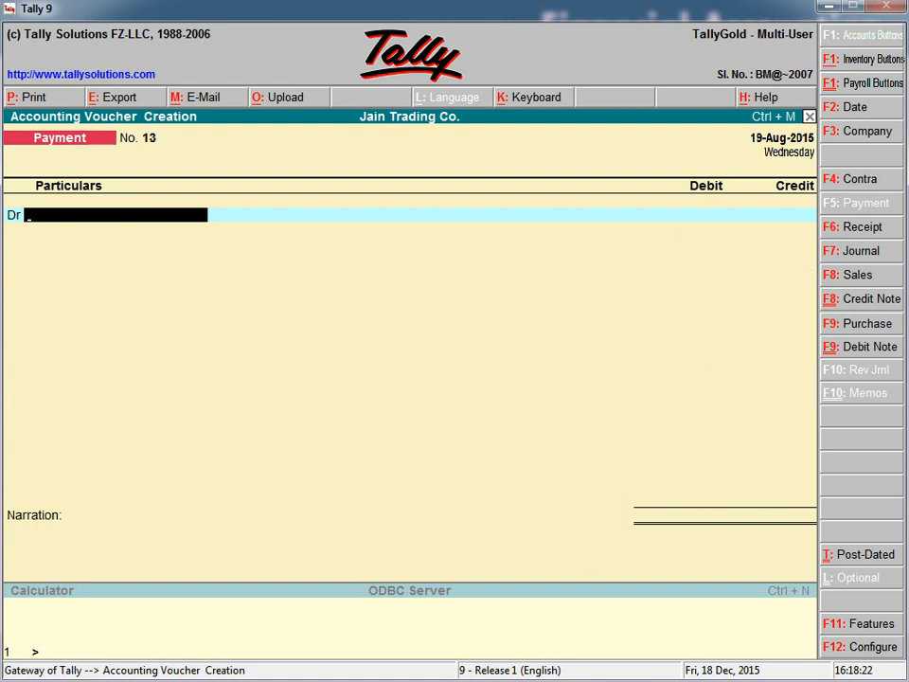